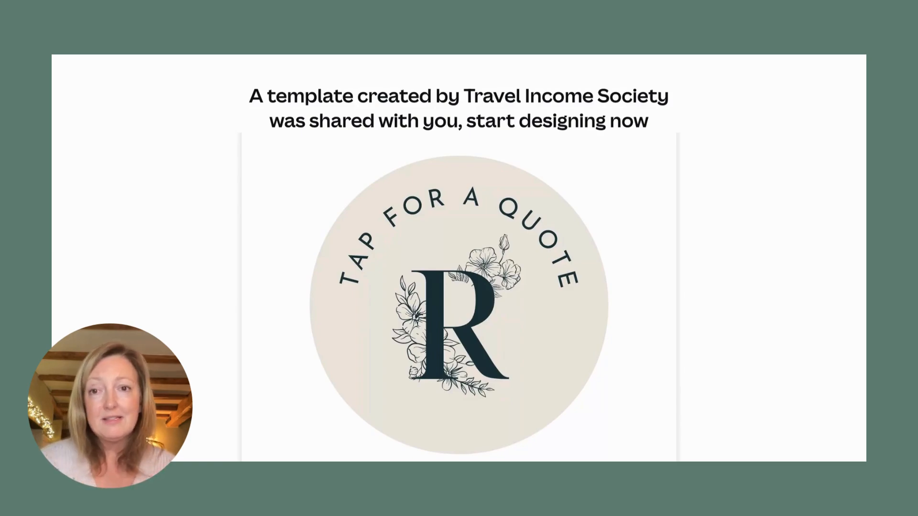
Start a new design from the shared 500 × 500 px "TAP FOR A QUOTE" template.
mouse_move(555, 182)
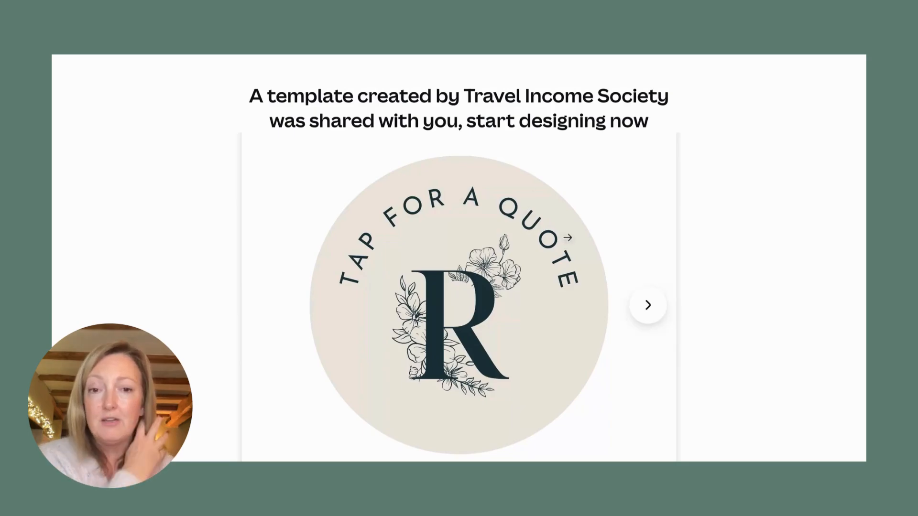
scroll(586, 236, "down", 3)
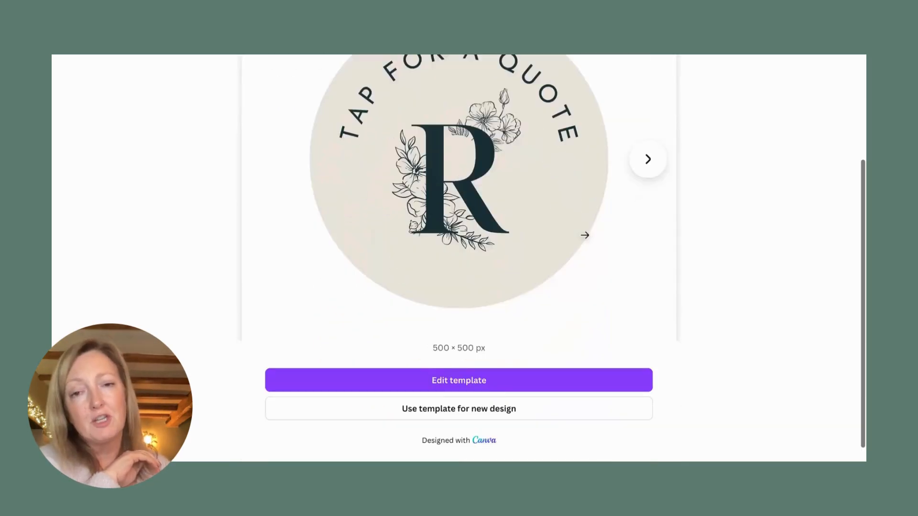
scroll(584, 235, "up", 3)
scroll(574, 232, "down", 4)
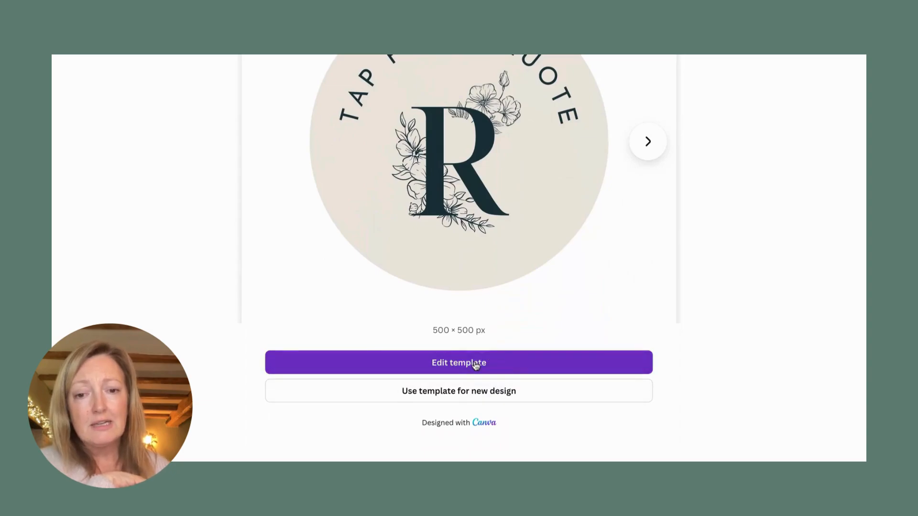
left_click(534, 388)
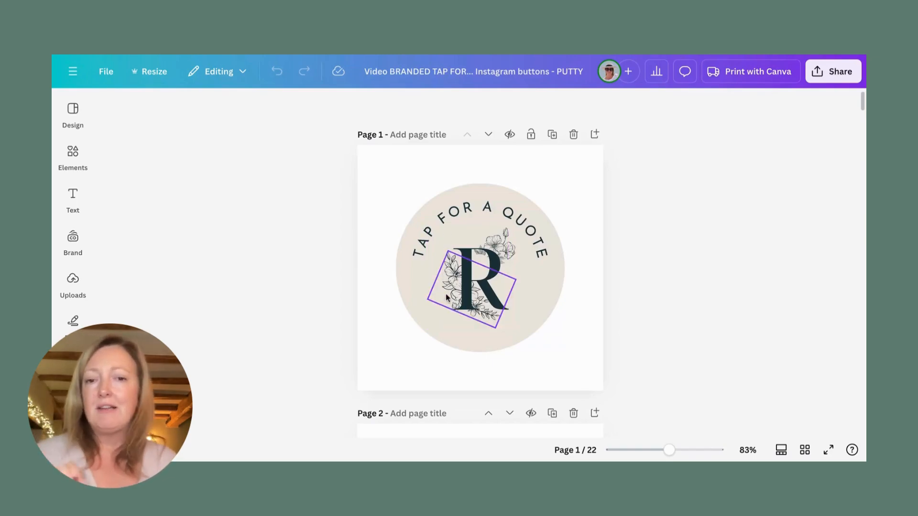
Review the template pages with the R monogram to see the different call-to-action wordings on the round buttons.
scroll(685, 340, "down", 1)
scroll(684, 339, "up", 1)
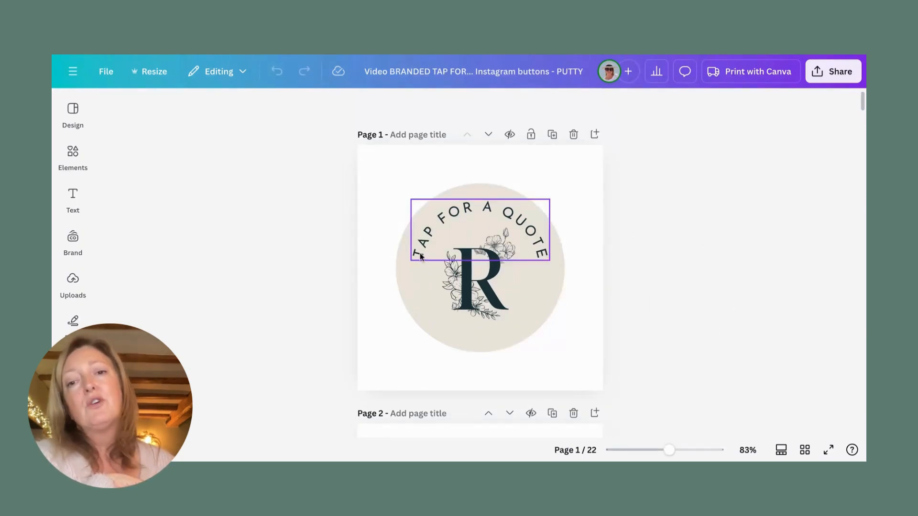
scroll(423, 266, "down", 6)
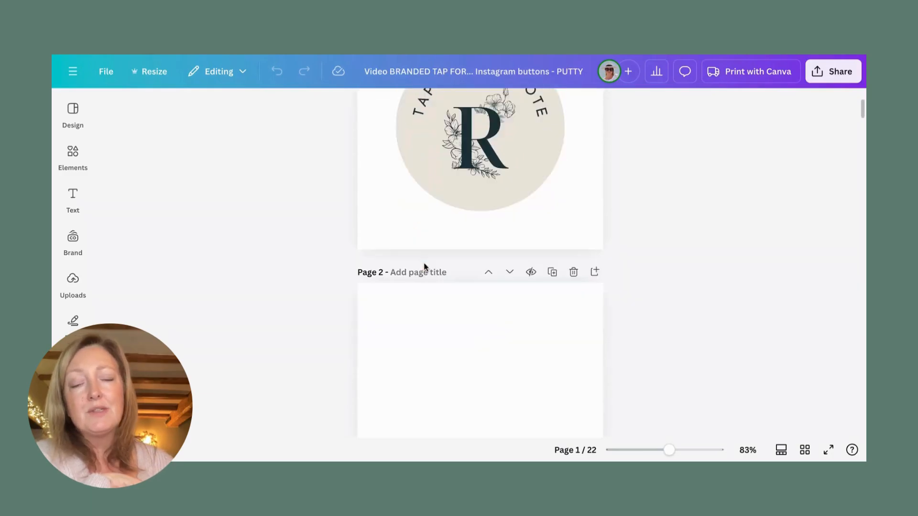
scroll(424, 266, "down", 10)
scroll(425, 266, "up", 2)
scroll(469, 256, "up", 1)
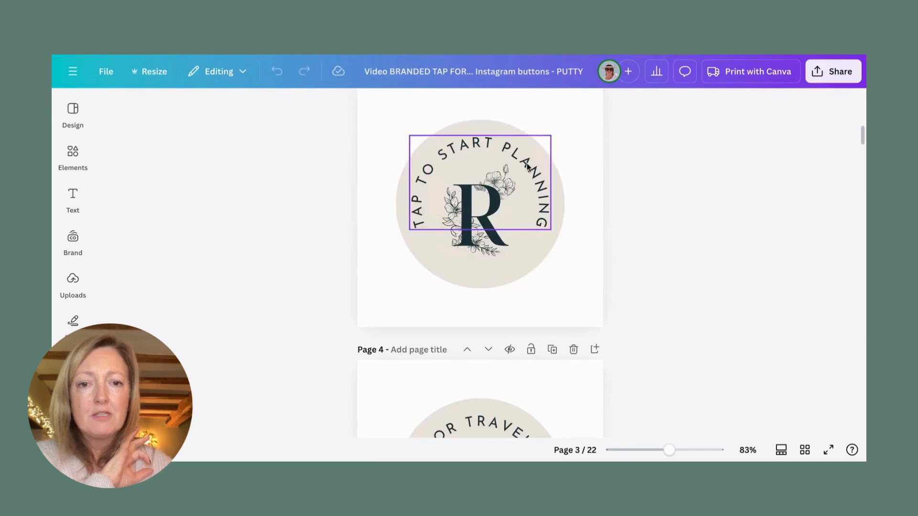
scroll(548, 270, "down", 8)
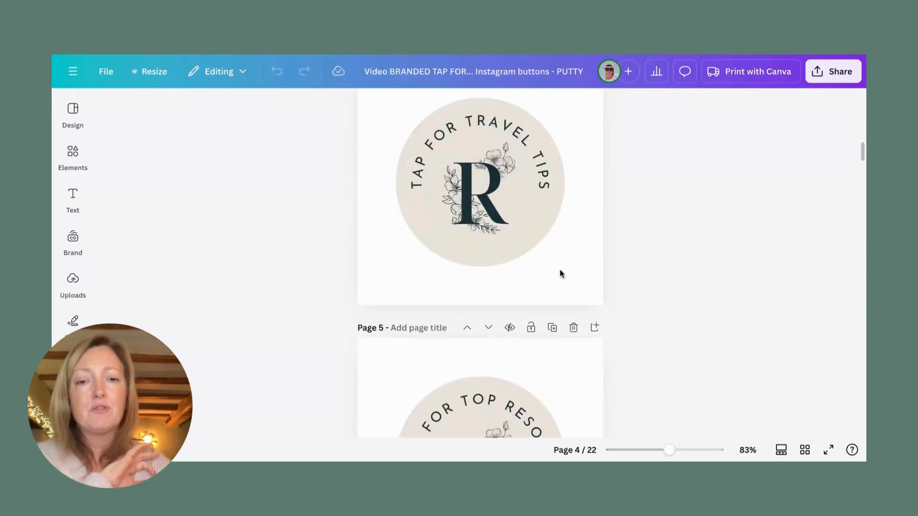
scroll(548, 283, "down", 9)
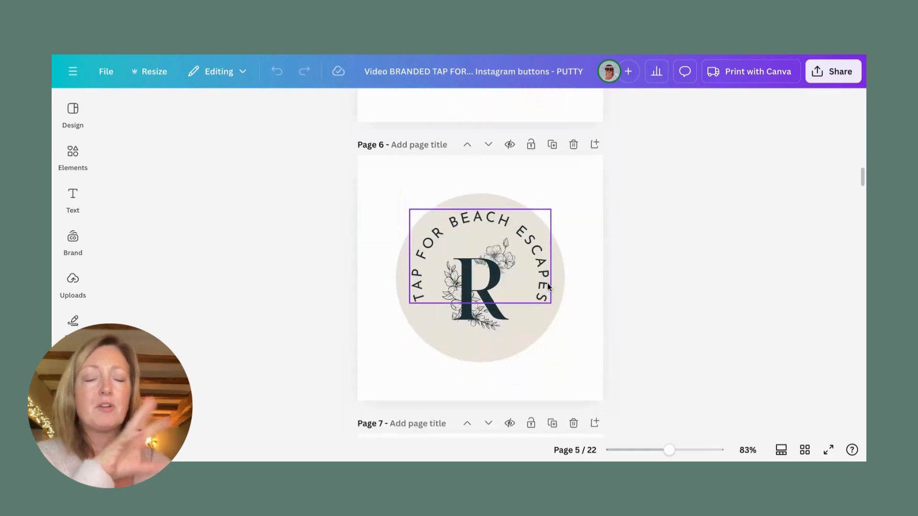
scroll(549, 286, "down", 11)
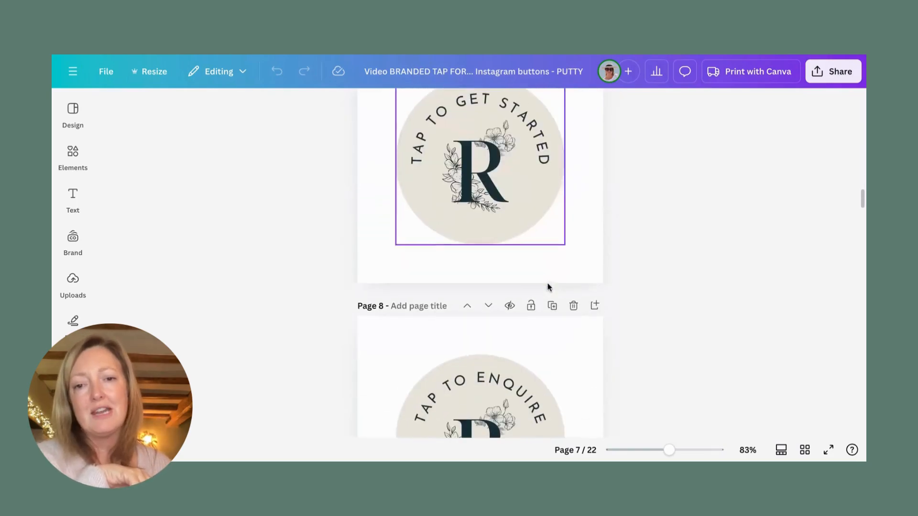
scroll(548, 286, "down", 8)
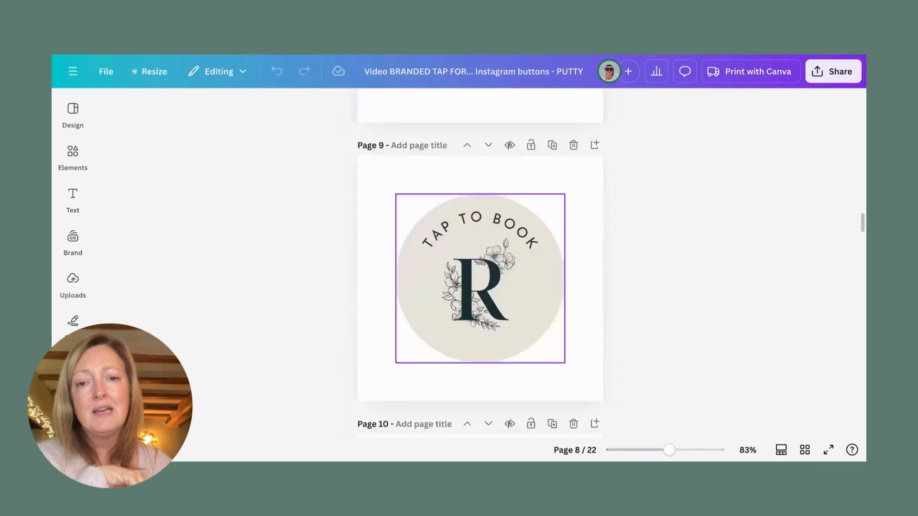
scroll(480, 241, "down", 10)
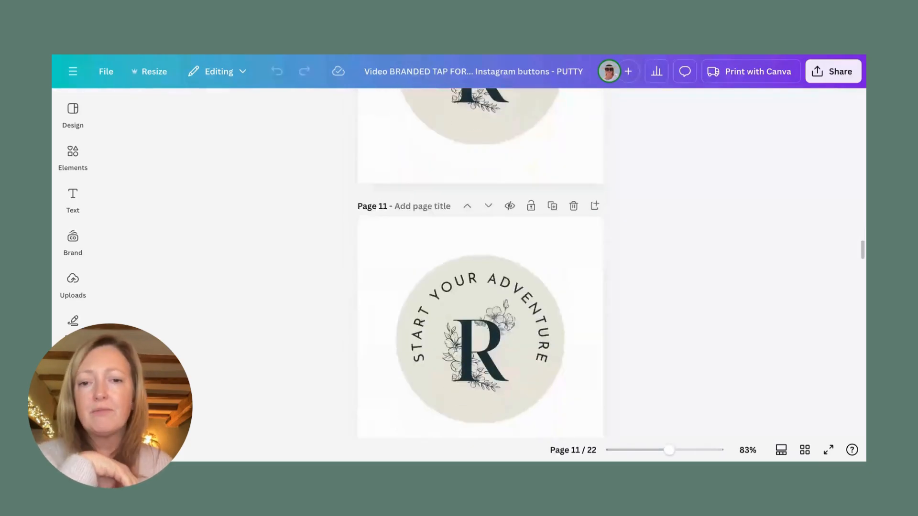
scroll(480, 242, "down", 12)
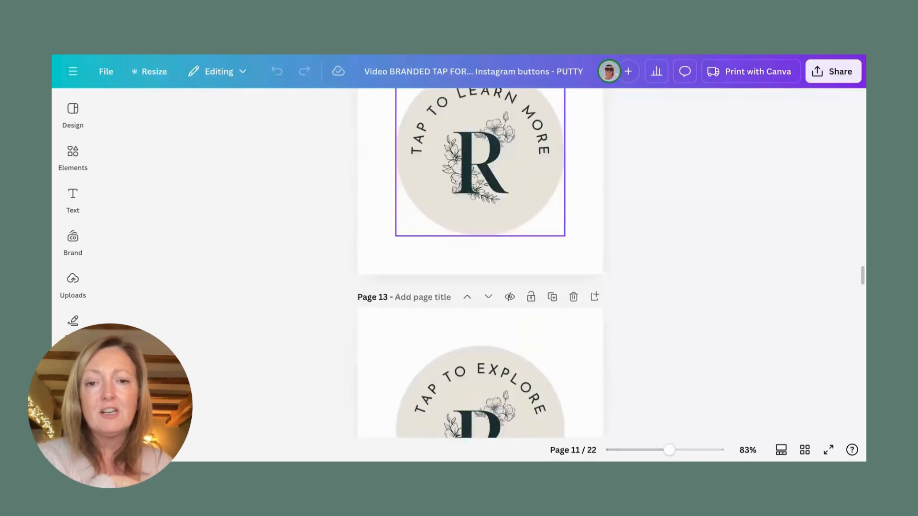
scroll(480, 241, "down", 17)
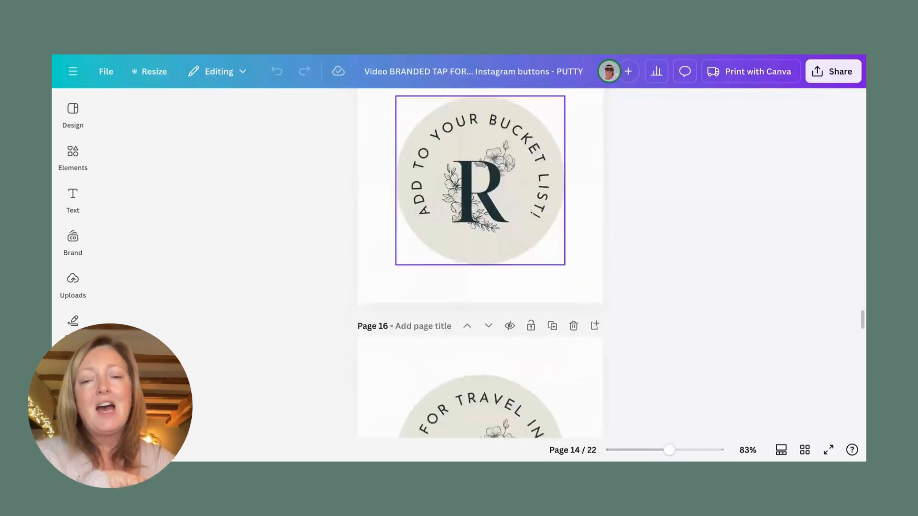
Examine the coloured button designs with travel illustrations on the last pages, through to page 22.
scroll(500, 287, "down", 11)
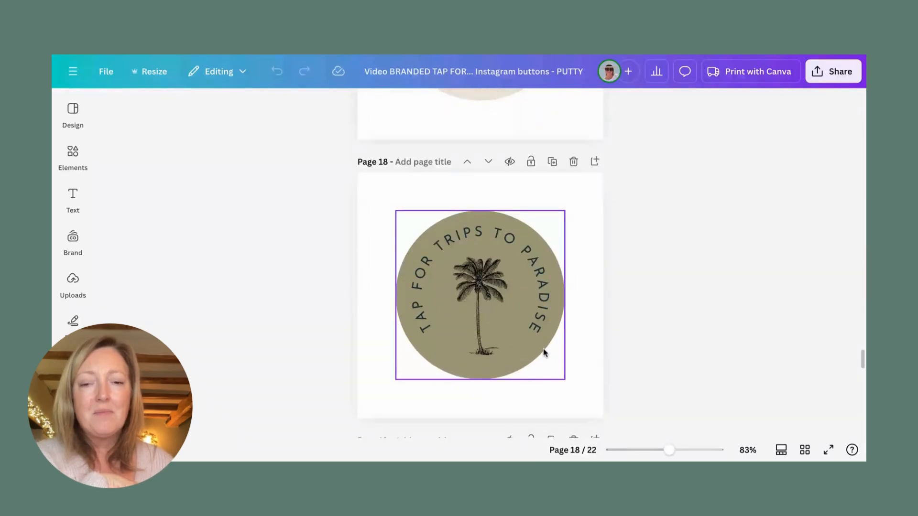
scroll(535, 338, "down", 9)
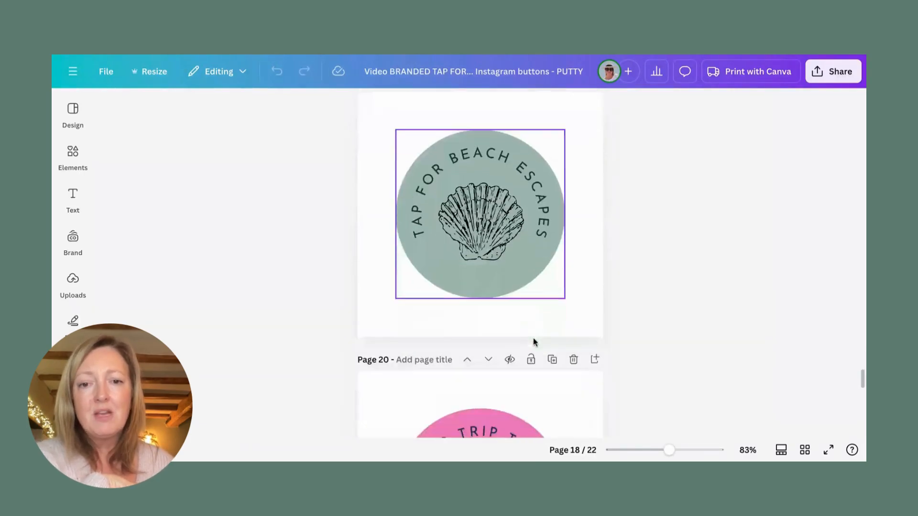
scroll(534, 342, "up", 8)
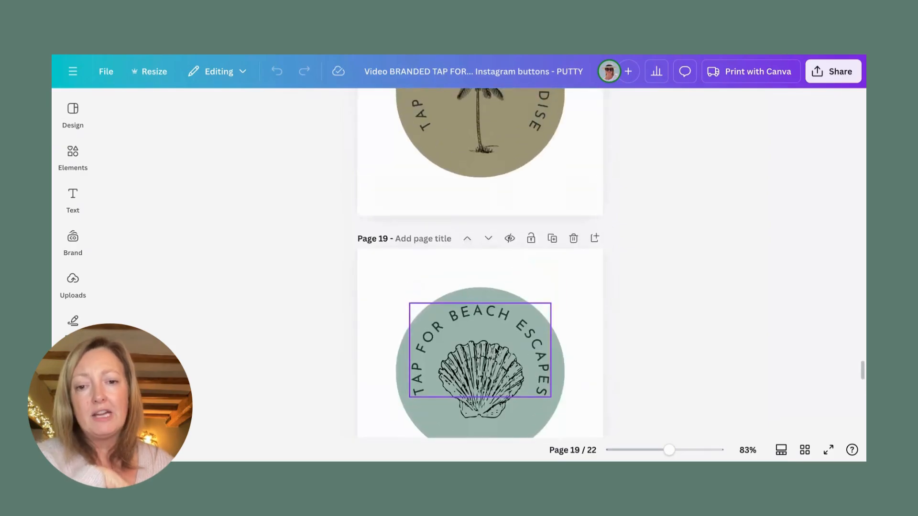
scroll(495, 351, "up", 2)
scroll(495, 351, "down", 18)
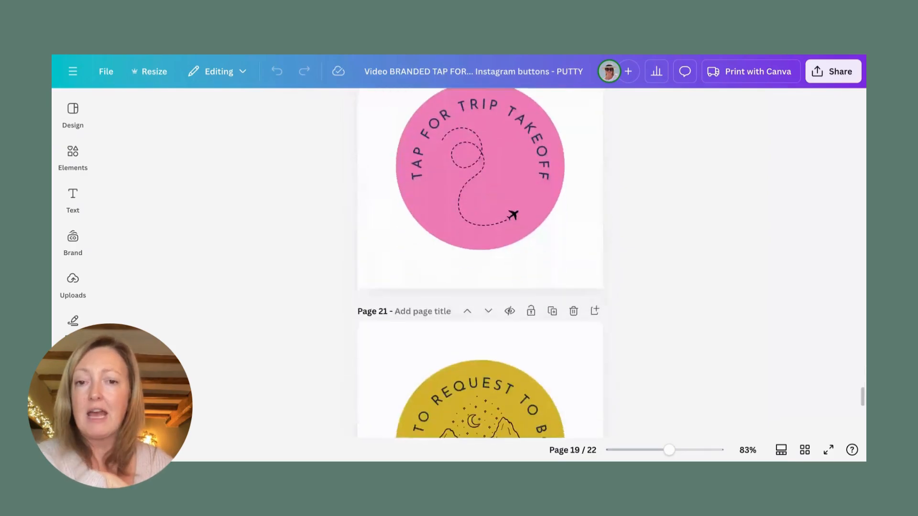
scroll(516, 349, "down", 5)
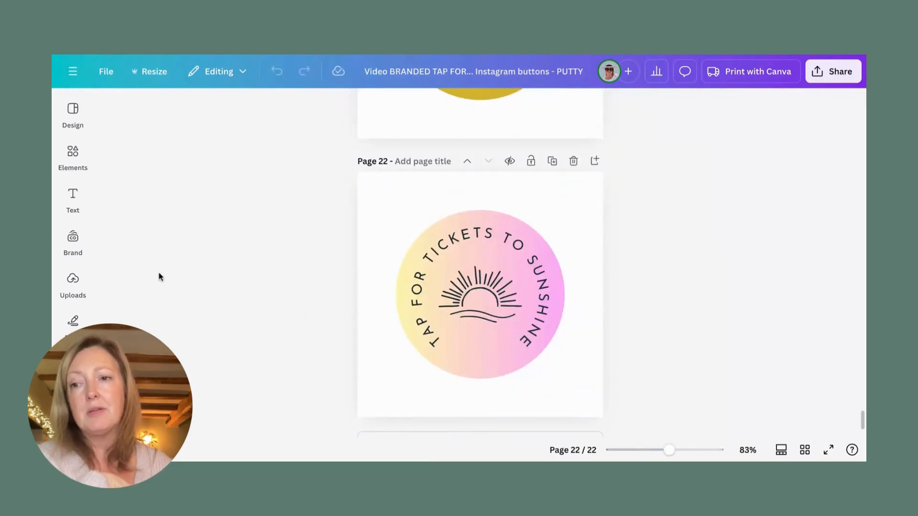
left_click(68, 151)
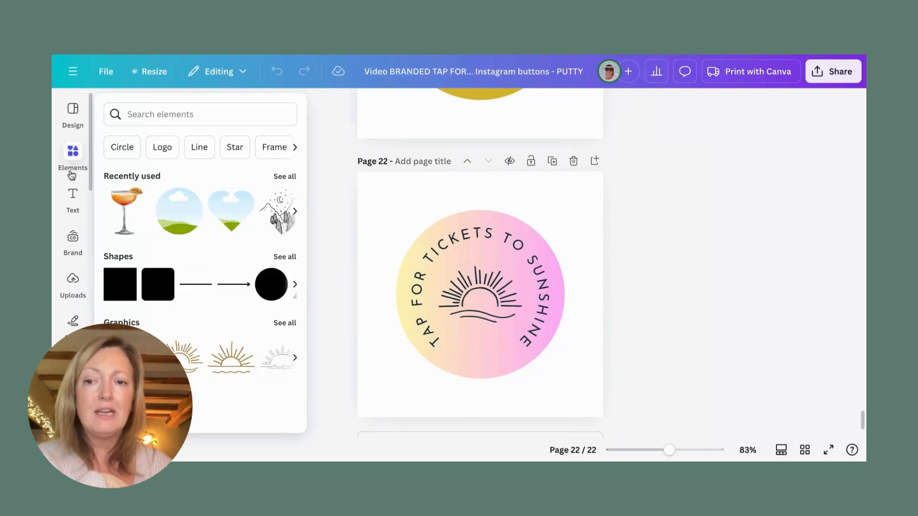
left_click(396, 388)
scroll(494, 258, "up", 15)
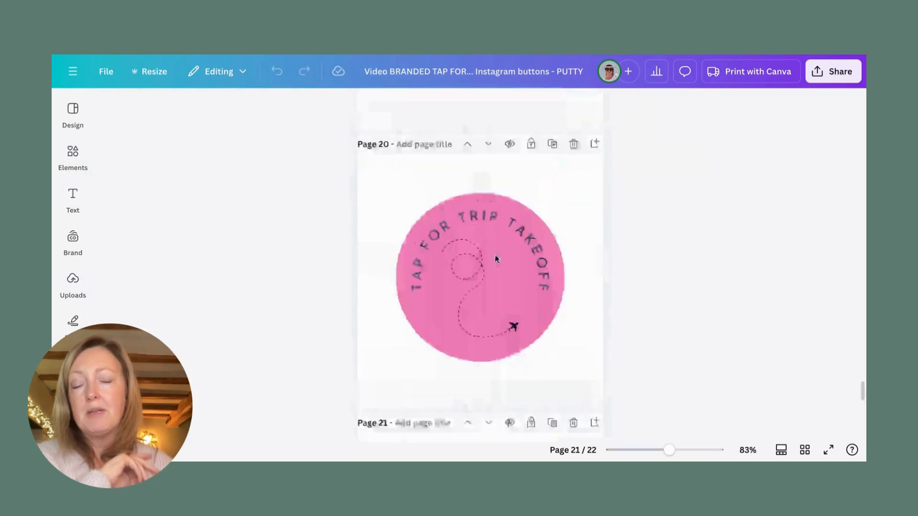
scroll(495, 258, "up", 20)
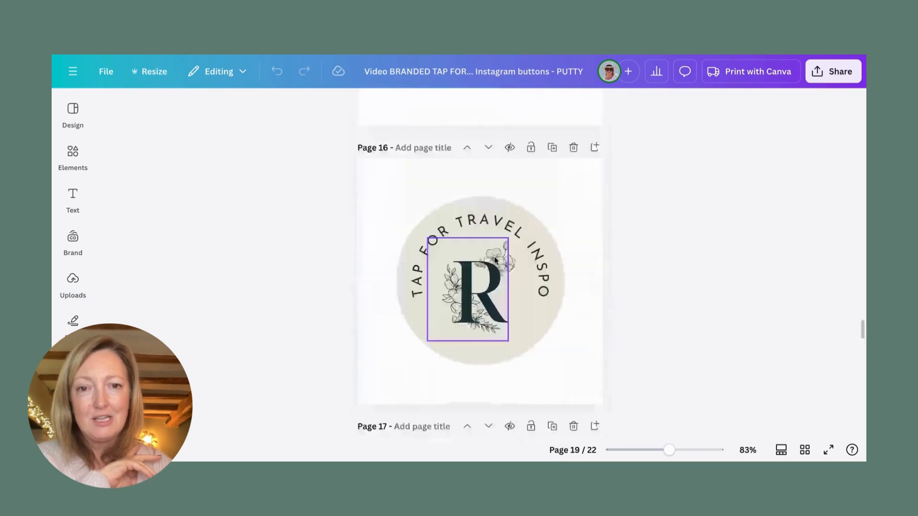
scroll(495, 259, "up", 20)
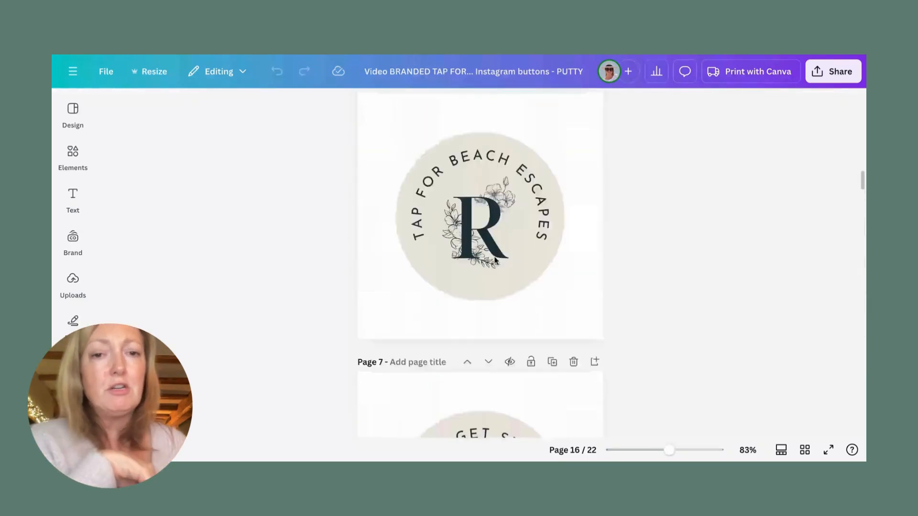
scroll(495, 259, "up", 10)
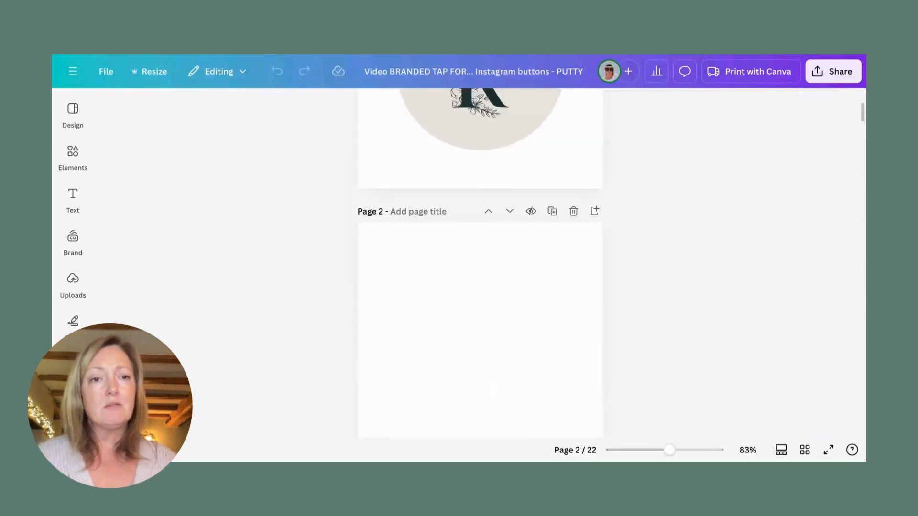
scroll(480, 206, "up", 2)
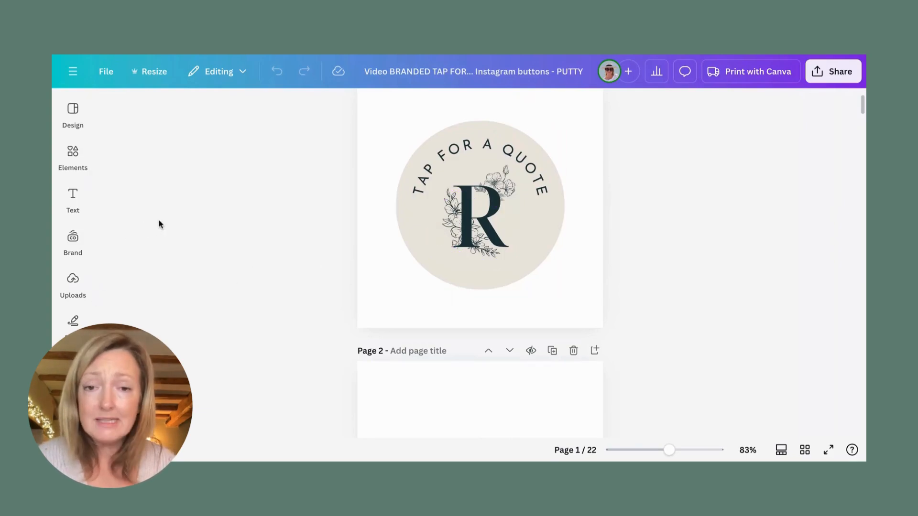
Search the design elements for "frame" and narrow the results to frames only.
left_click(73, 153)
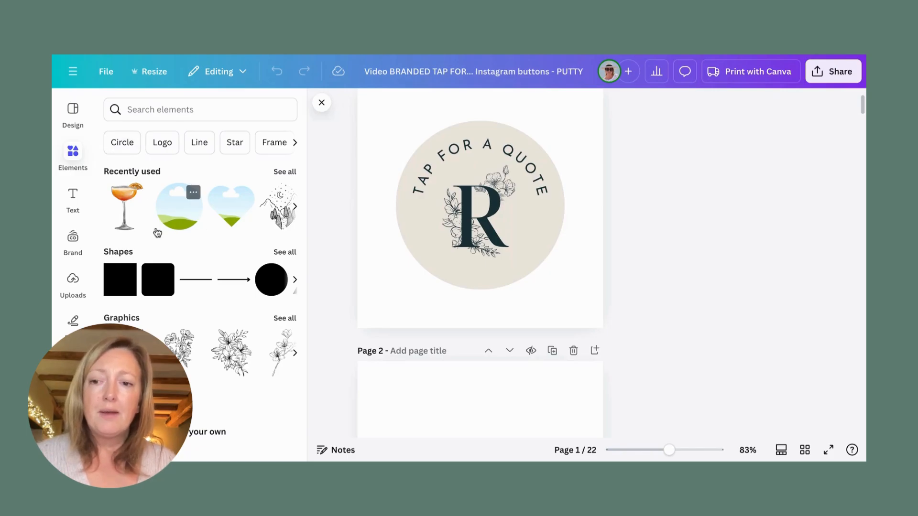
scroll(160, 232, "down", 3)
scroll(158, 232, "down", 1)
scroll(158, 234, "up", 5)
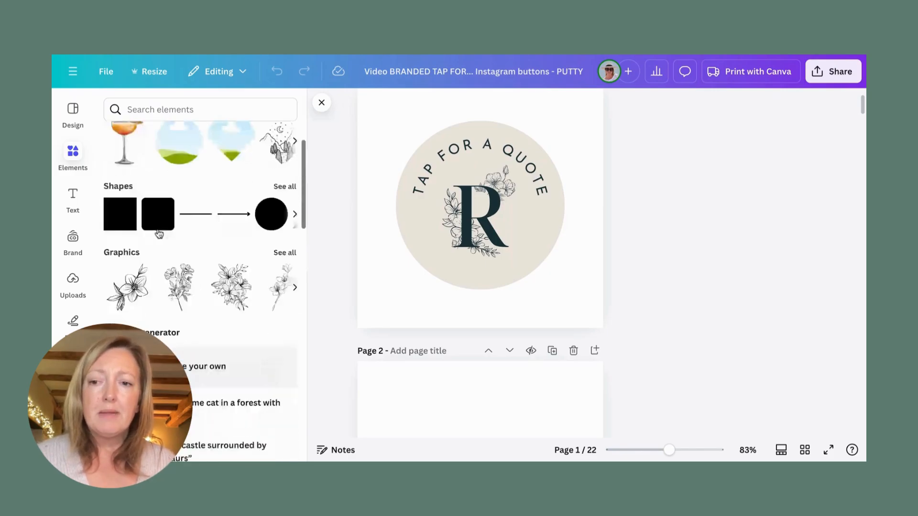
left_click(130, 107)
type("frame")
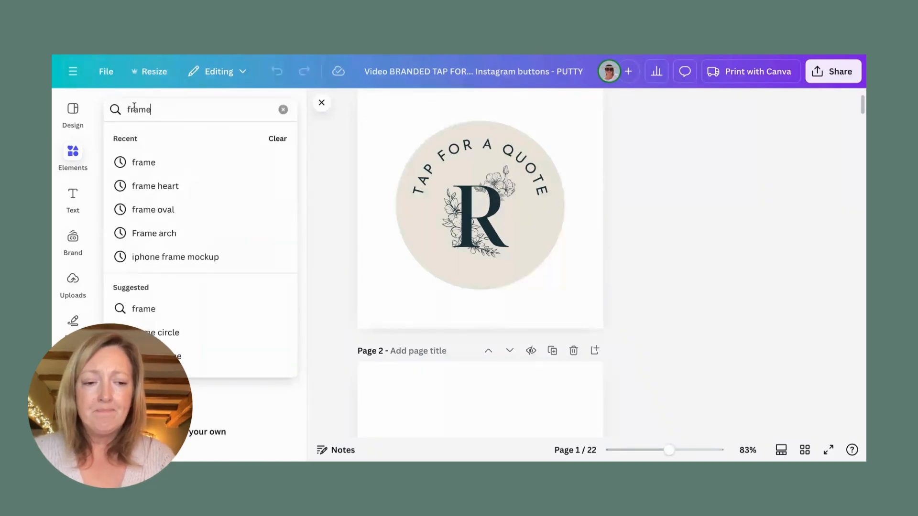
key("Return")
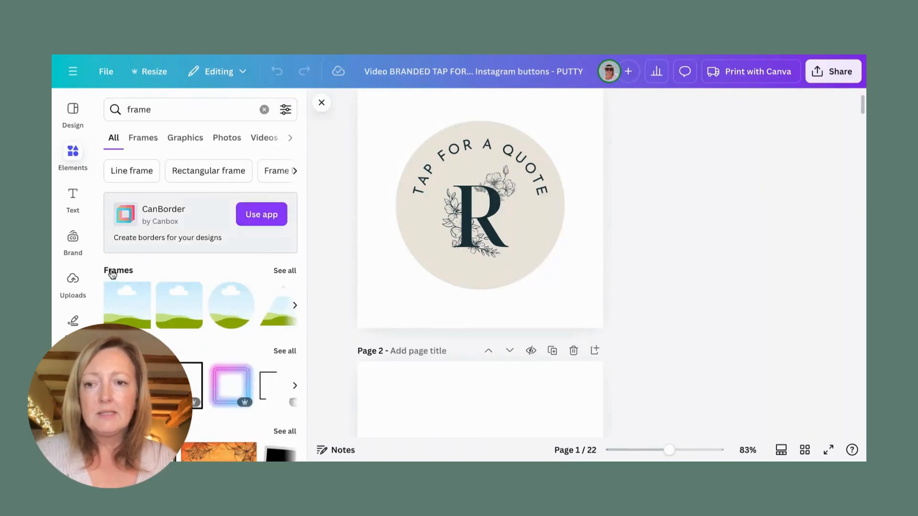
left_click(114, 272)
Add the plain circular frame to blank page 2, then enlarge it and centre it on the page.
scroll(189, 280, "down", 5)
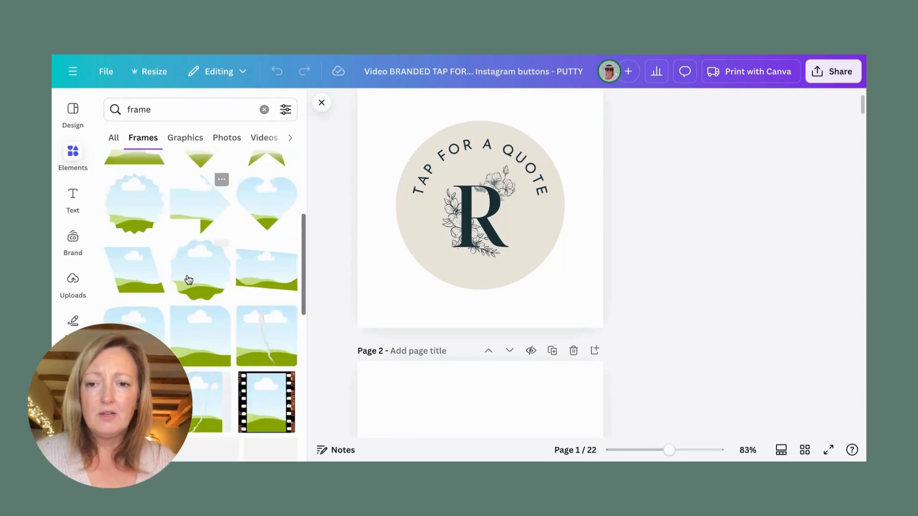
scroll(189, 280, "down", 3)
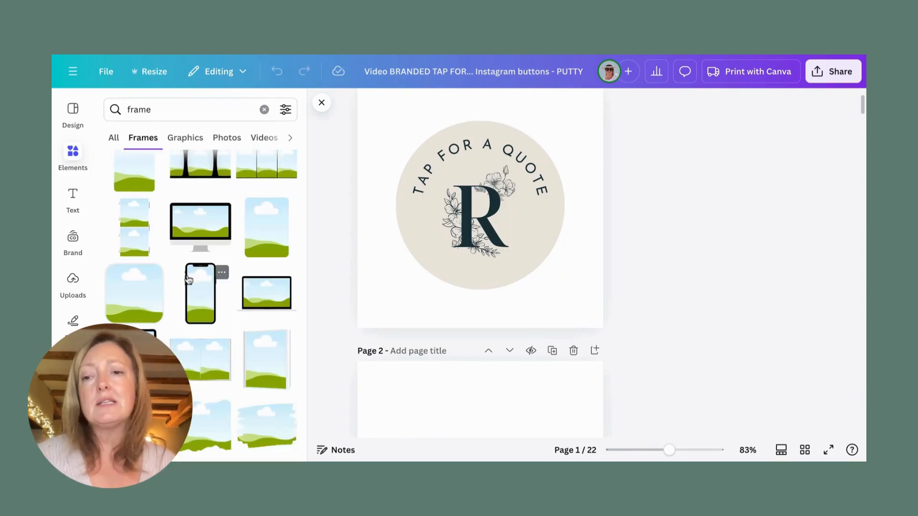
scroll(189, 280, "down", 6)
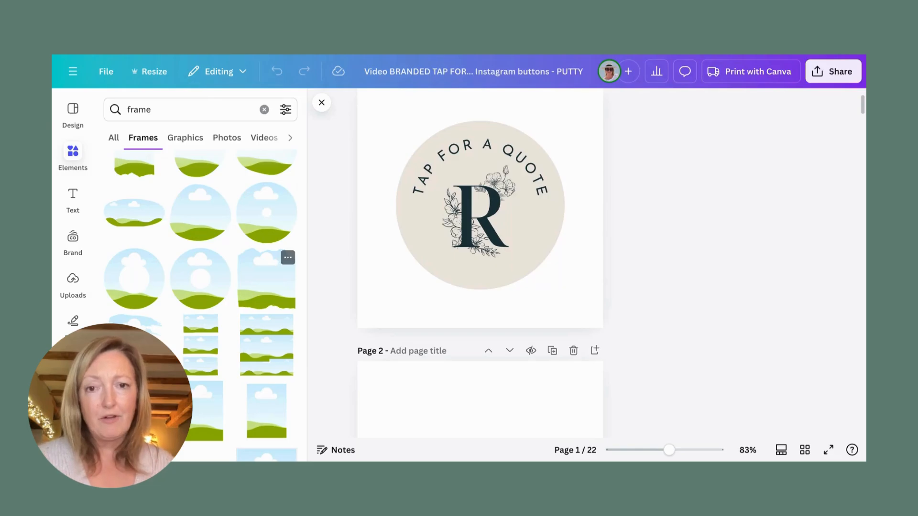
scroll(363, 250, "down", 6)
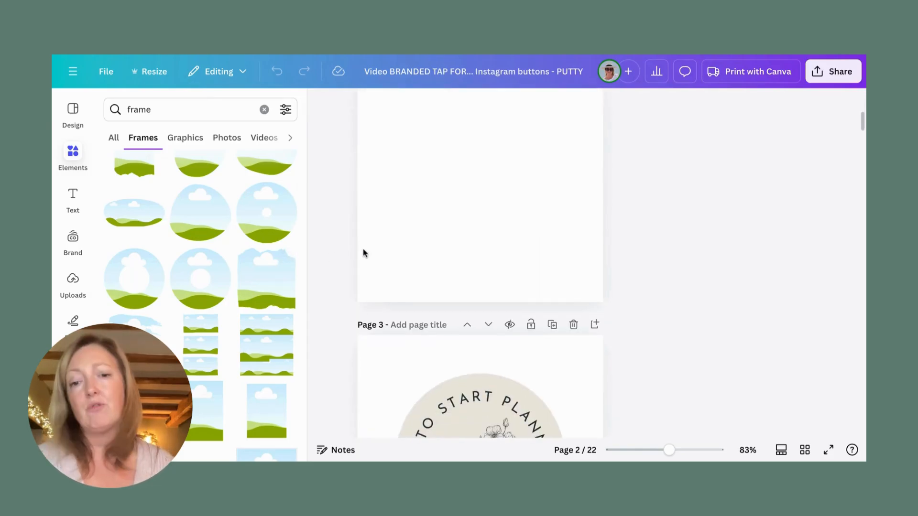
scroll(363, 251, "up", 7)
scroll(363, 251, "down", 5)
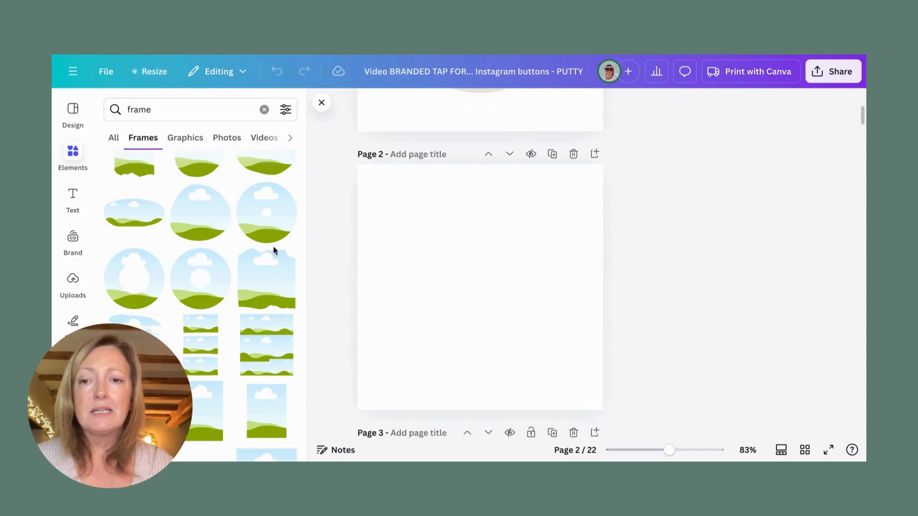
scroll(220, 239, "up", 3)
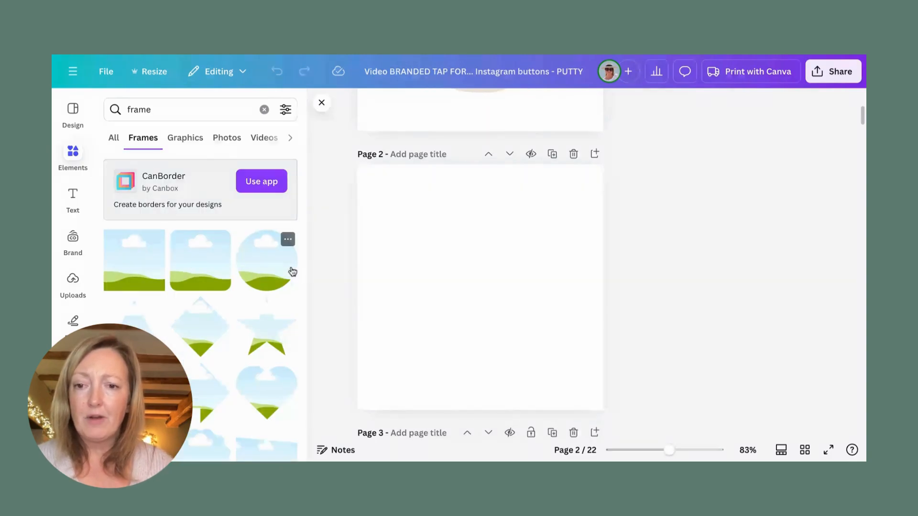
left_click(283, 270)
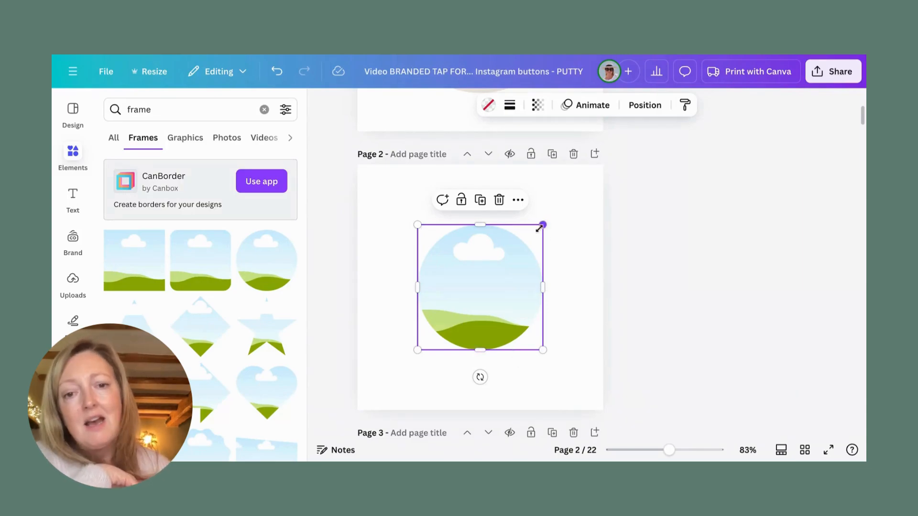
left_click_drag(543, 224, 581, 185)
left_click_drag(530, 259, 509, 276)
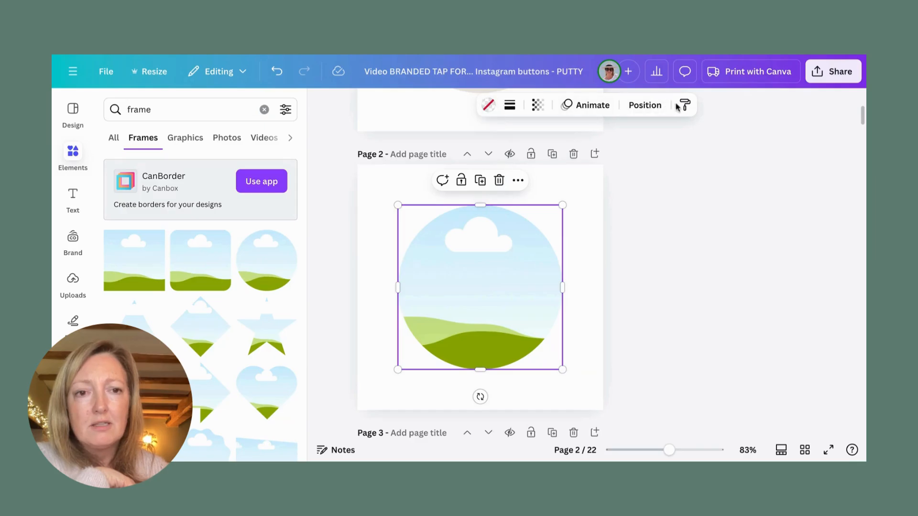
Fill the circular frame with the beige document colour used on the other buttons.
left_click(487, 109)
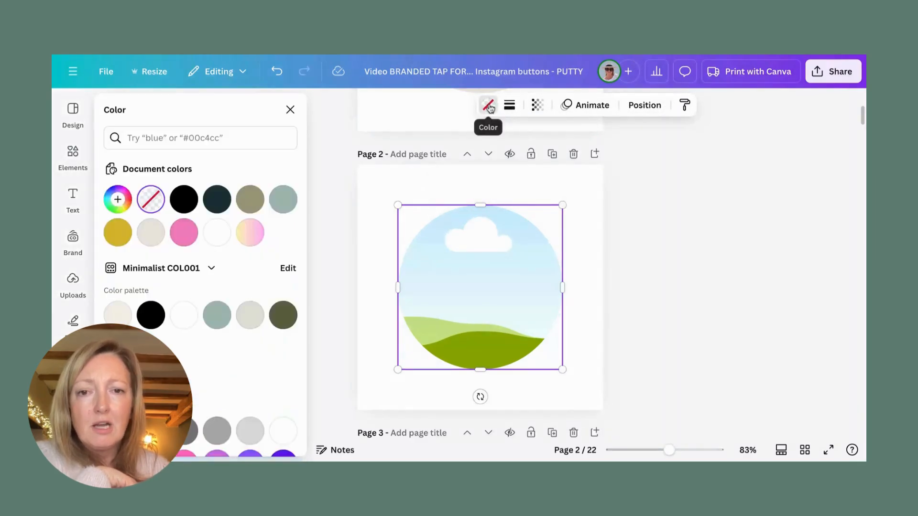
left_click(151, 233)
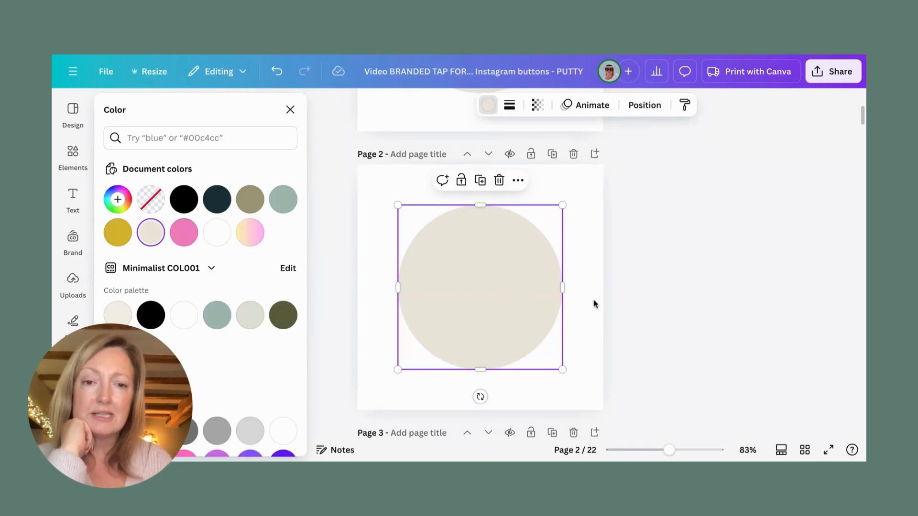
left_click(592, 271)
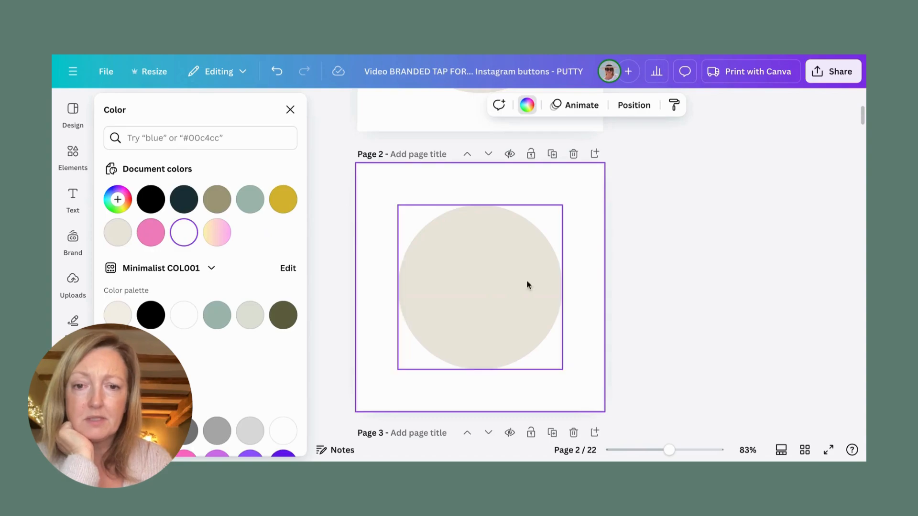
Add a subheading text box on the beige circle with the wording "TAP TO BOOK".
left_click(72, 199)
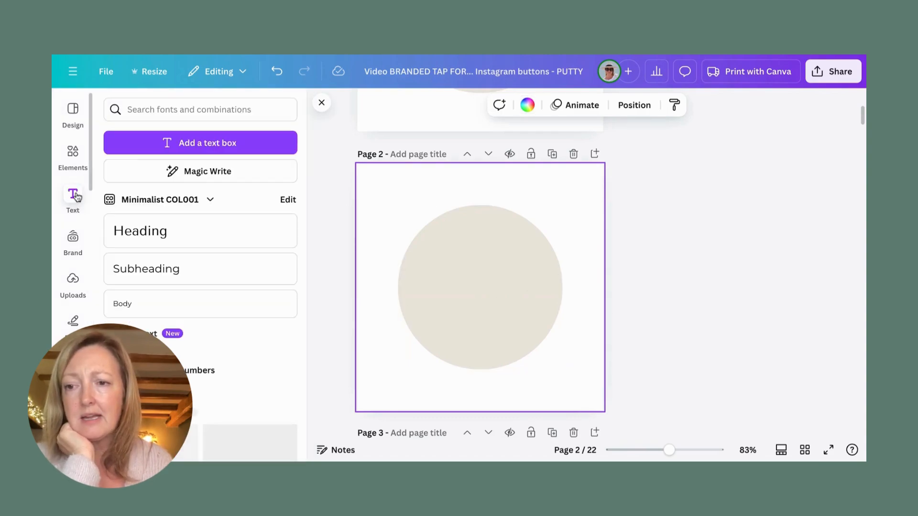
left_click(172, 269)
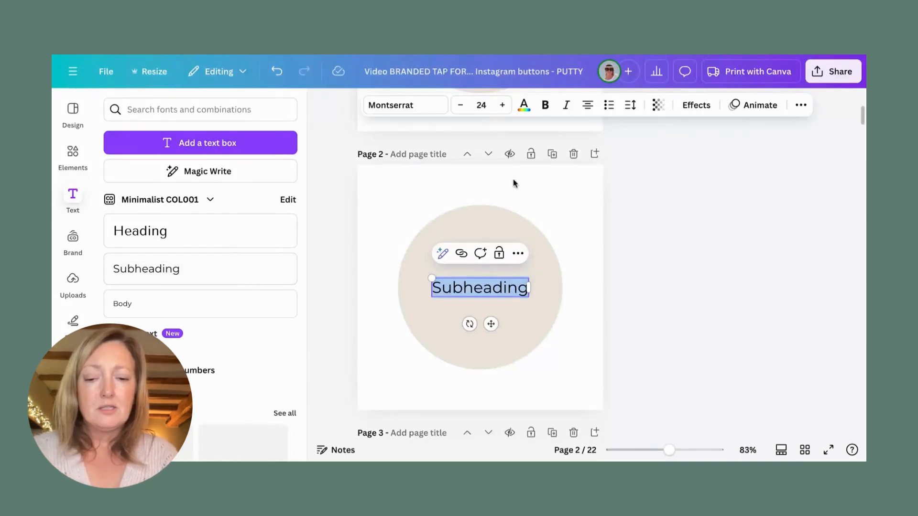
type("tap")
key("BackSpace")
key("BackSpace")
key("BackSpace")
type("TAP")
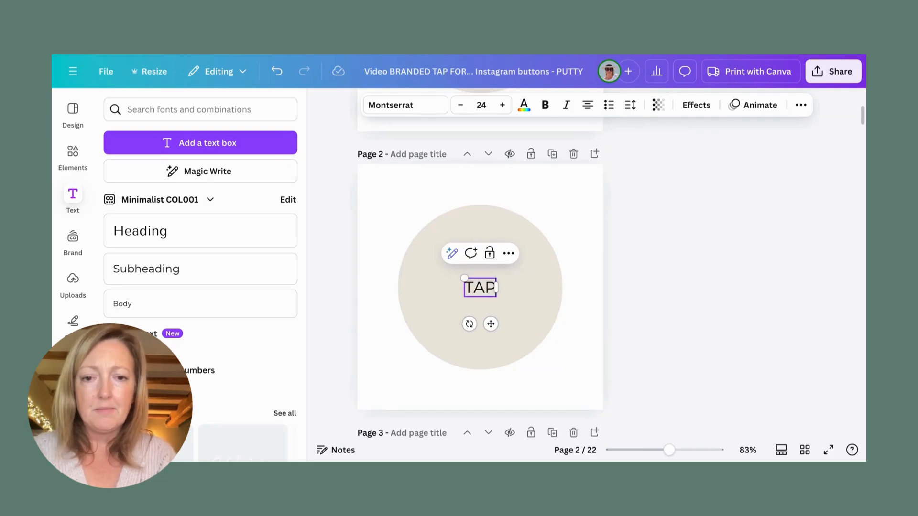
type(" TO BOOK")
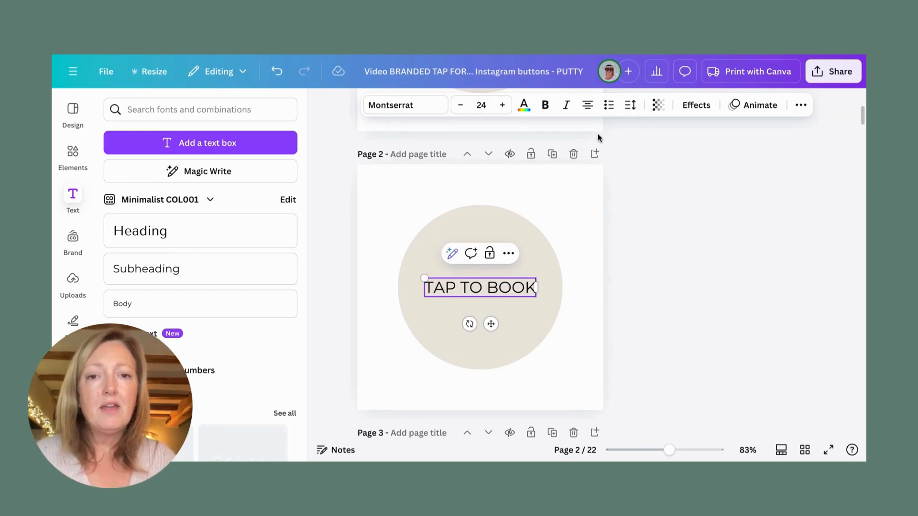
Change the "TAP TO BOOK" text to Josefin Sans and set its letter spacing to 124.
left_click(414, 107)
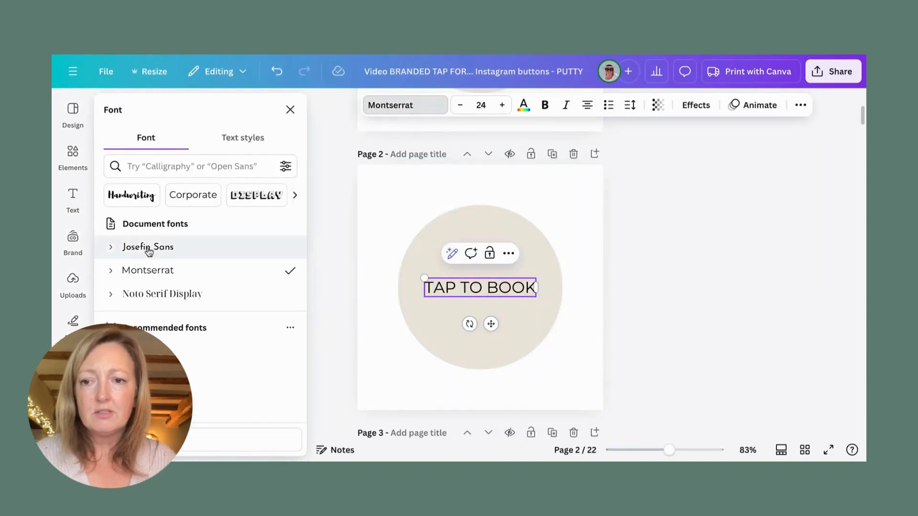
left_click(148, 248)
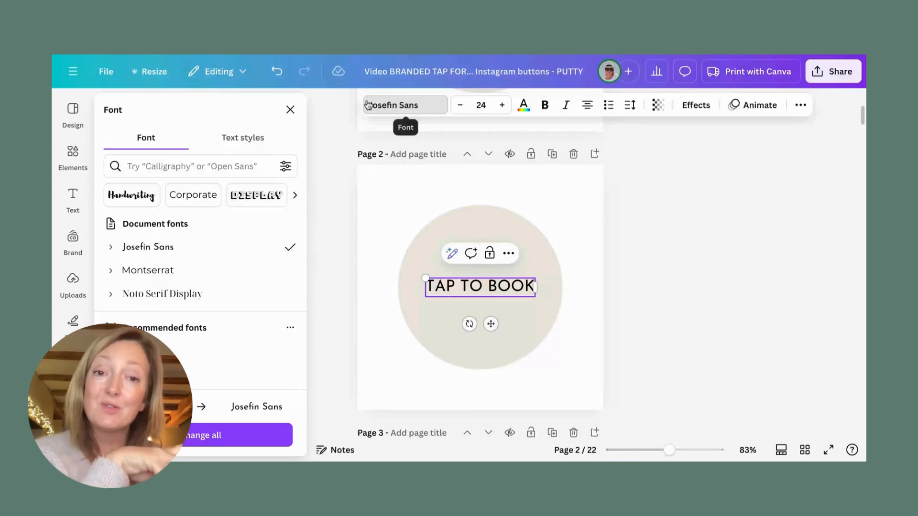
left_click(630, 106)
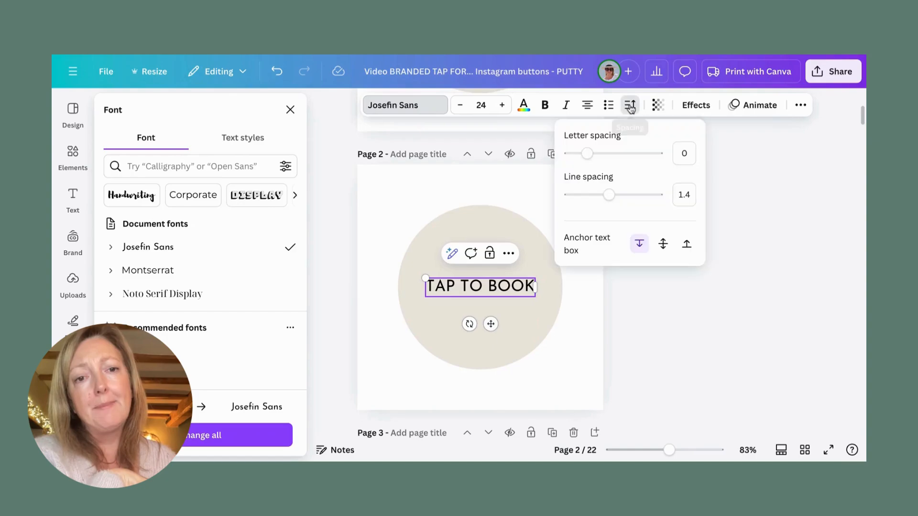
left_click_drag(588, 153, 598, 154)
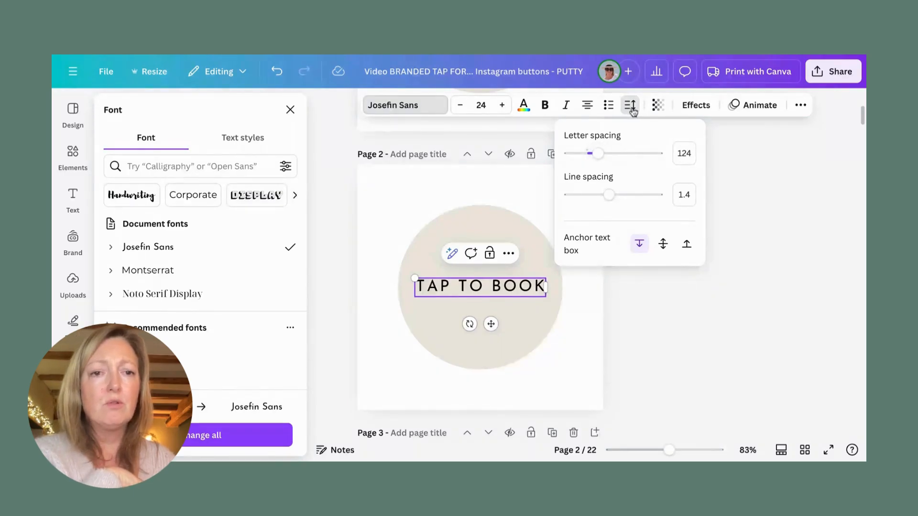
Apply the Curve text effect to "TAP TO BOOK" with a curve value of 70.
left_click(695, 107)
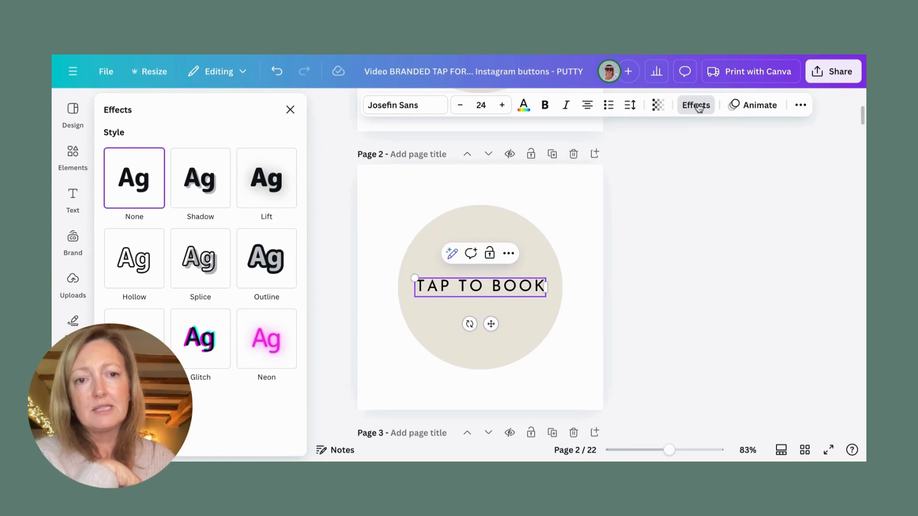
scroll(216, 212, "down", 2)
scroll(215, 211, "down", 2)
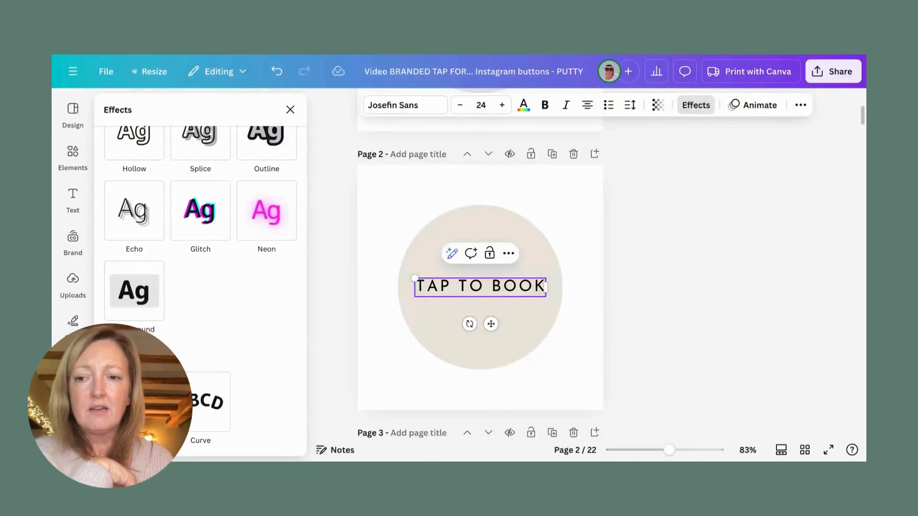
left_click(203, 407)
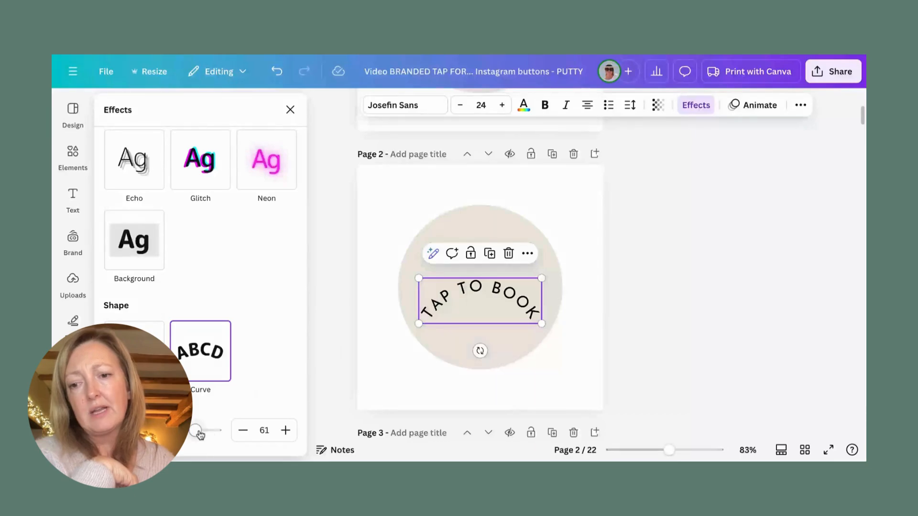
left_click_drag(197, 434, 201, 433)
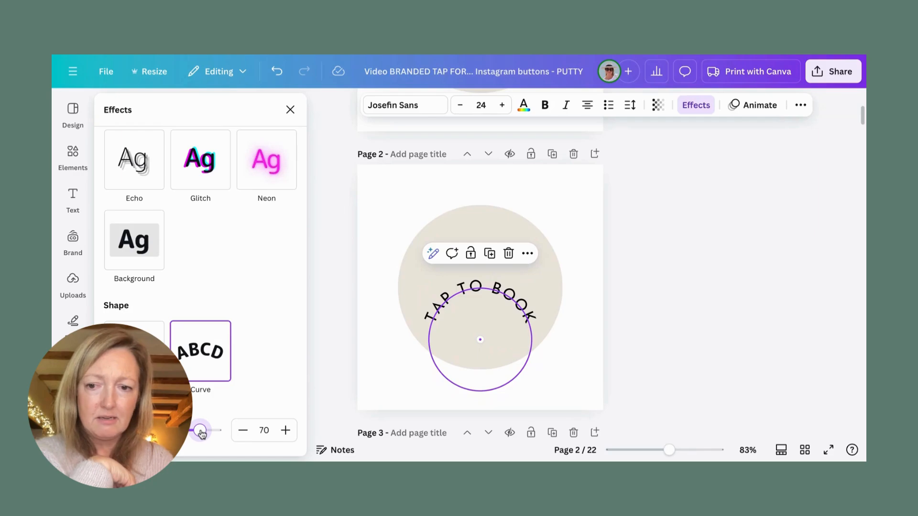
Position the curved text centred along the circle's upper edge and resize it to font size 26.5.
left_click_drag(479, 309, 477, 250)
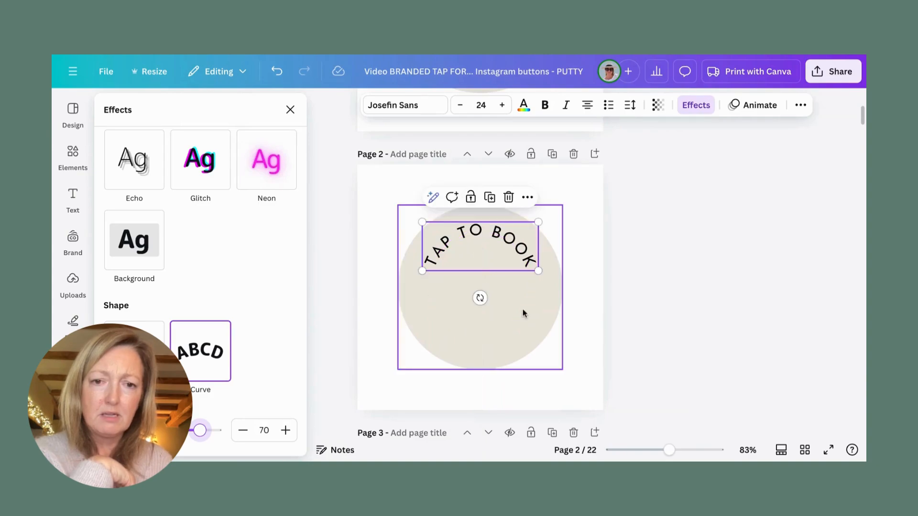
left_click_drag(536, 268, 561, 282)
left_click(504, 300)
left_click(481, 248)
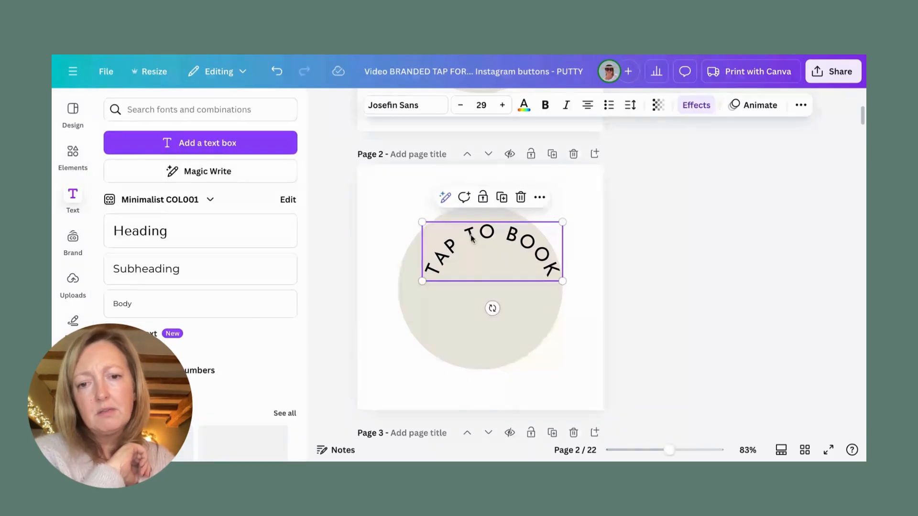
left_click_drag(494, 262, 483, 256)
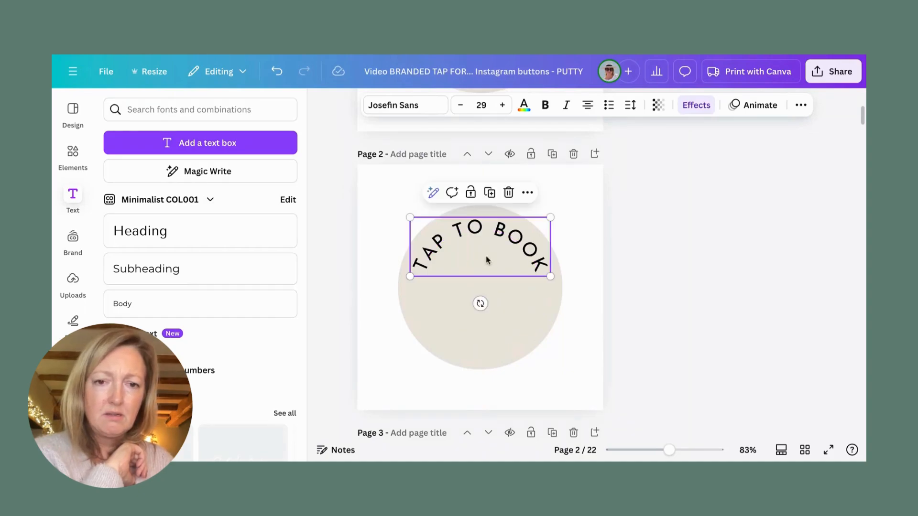
left_click_drag(548, 273, 538, 269)
left_click_drag(488, 254, 494, 254)
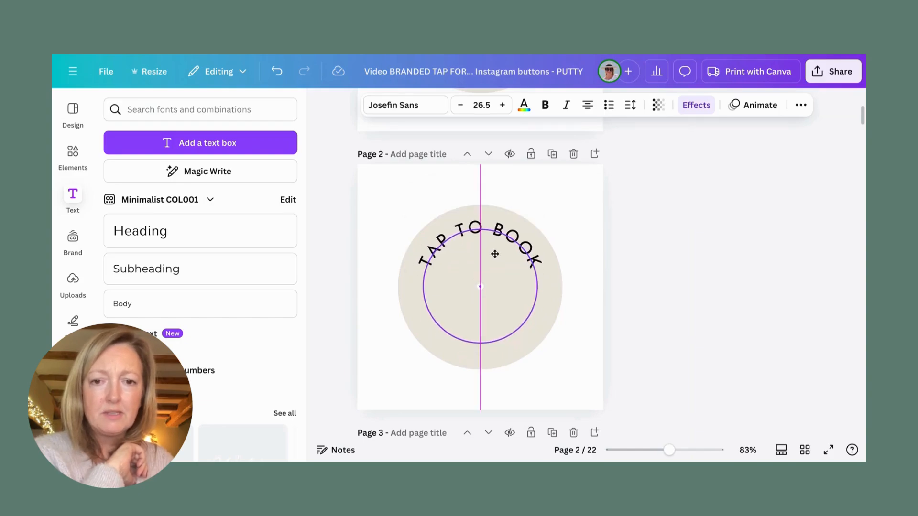
left_click_drag(495, 254, 495, 254)
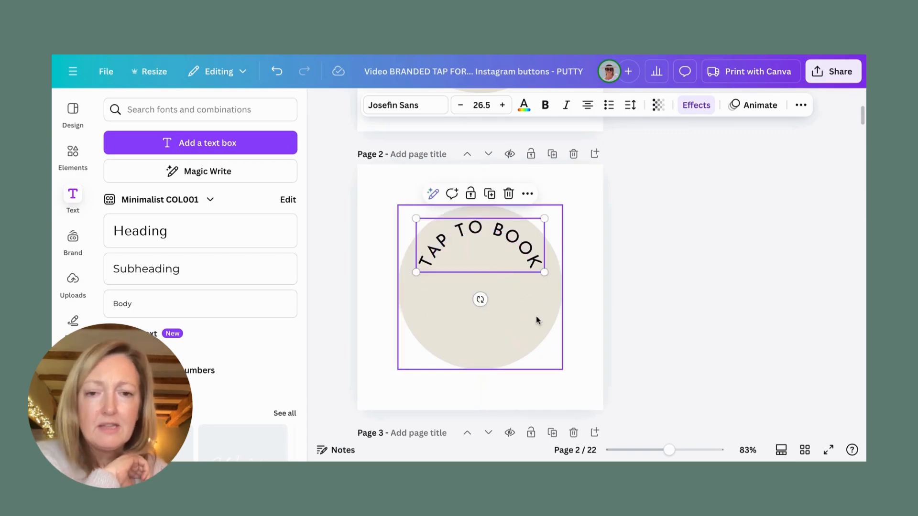
left_click(636, 356)
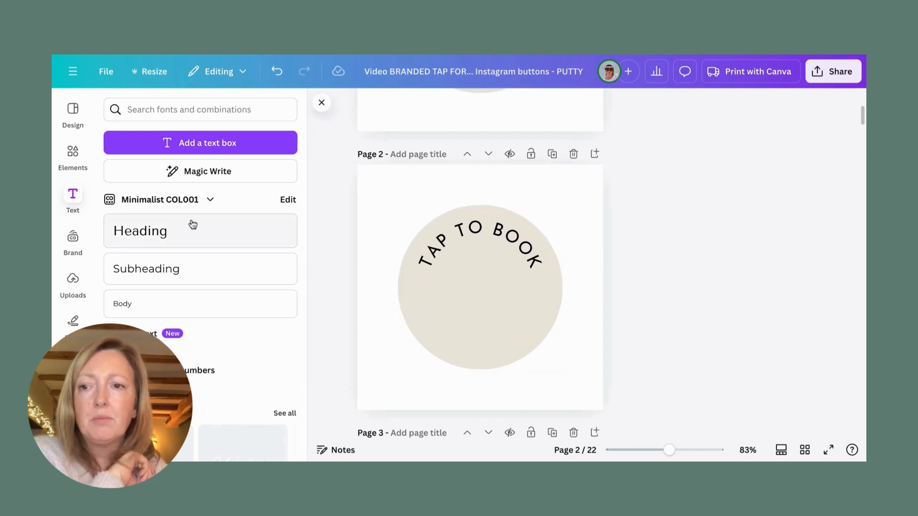
Clear the frame search, add a line-drawn flower graphic to the circle and place it slightly lower beneath the curved text.
left_click(76, 155)
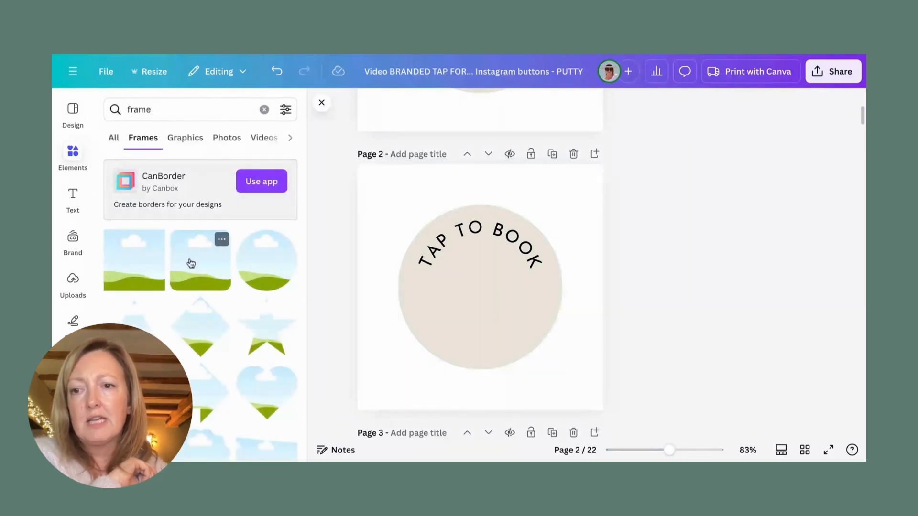
left_click(263, 110)
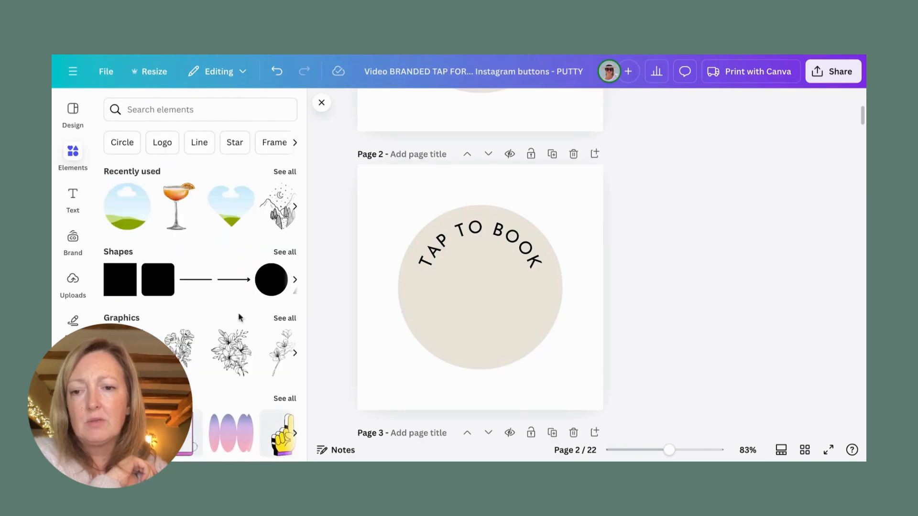
left_click(177, 353)
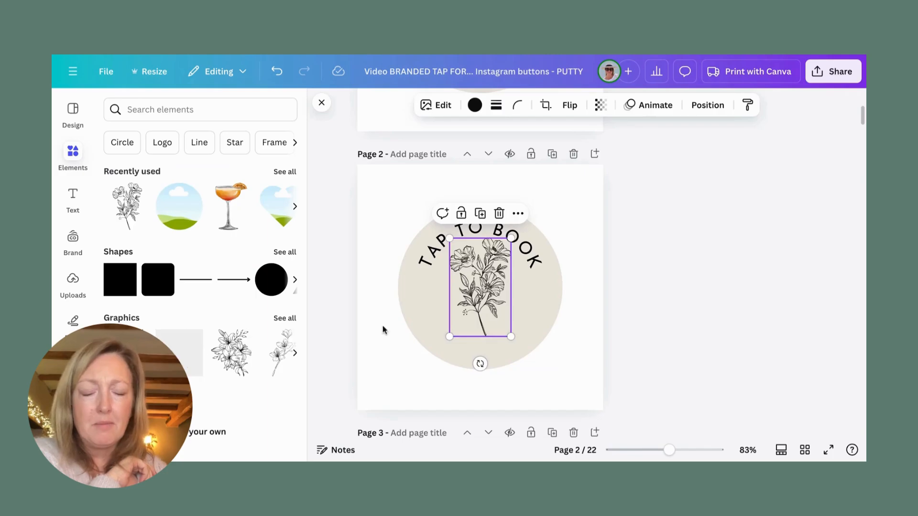
left_click_drag(486, 286, 486, 294)
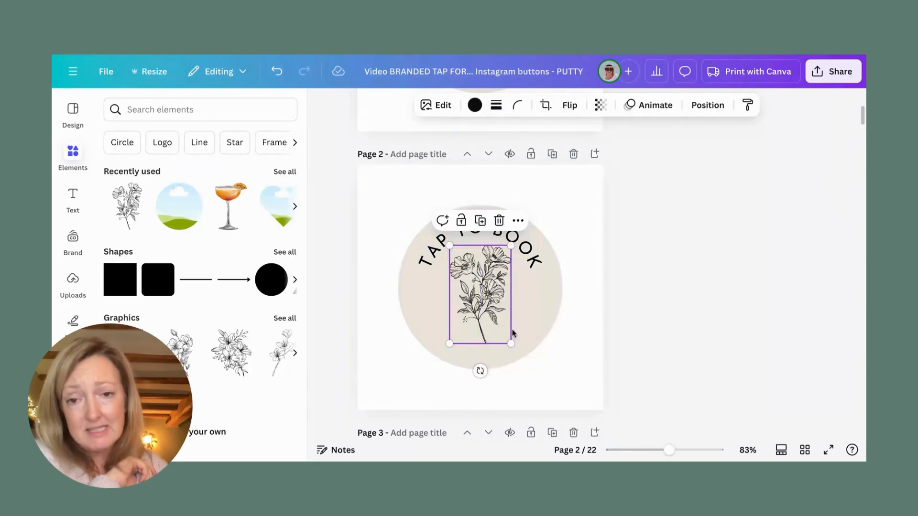
Delete page 2 containing the "TAP TO BOOK" button from the design.
left_click(573, 154)
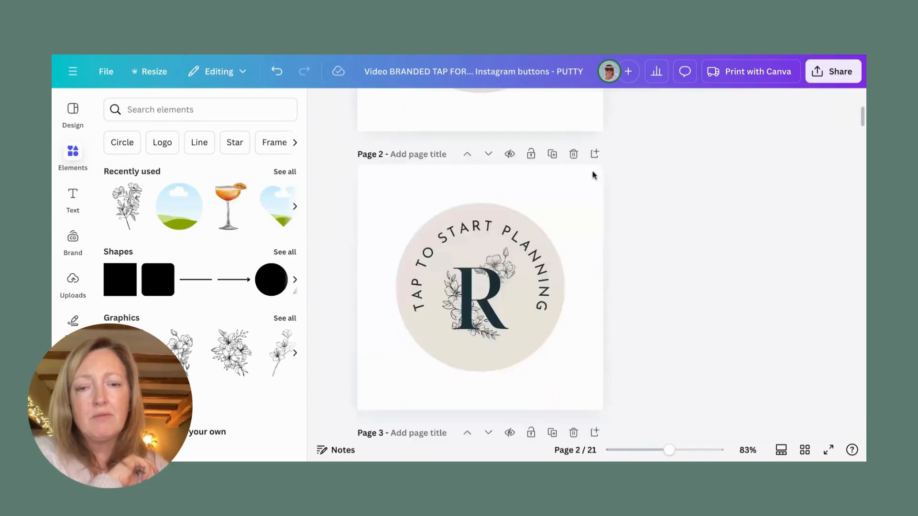
scroll(396, 221, "down", 8)
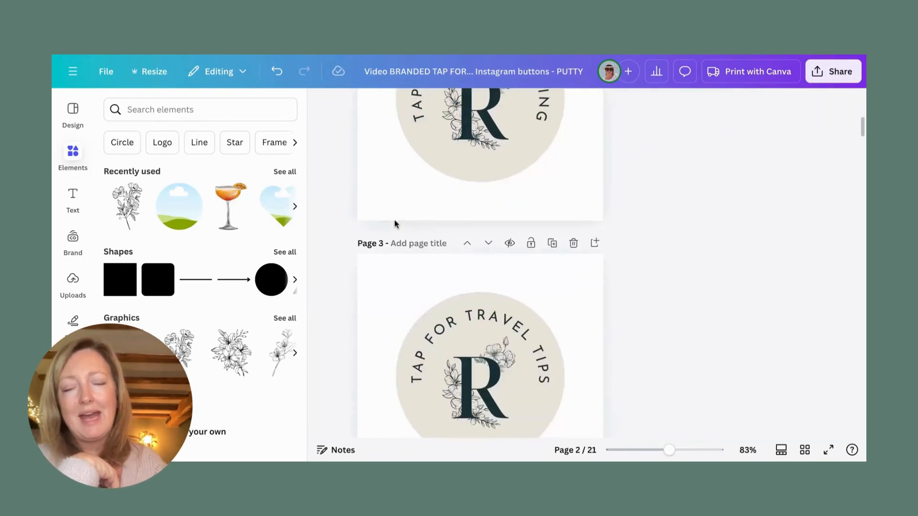
Recolour the circle behind the palm tree on page 17 to a custom solid golden sand colour.
scroll(397, 224, "down", 18)
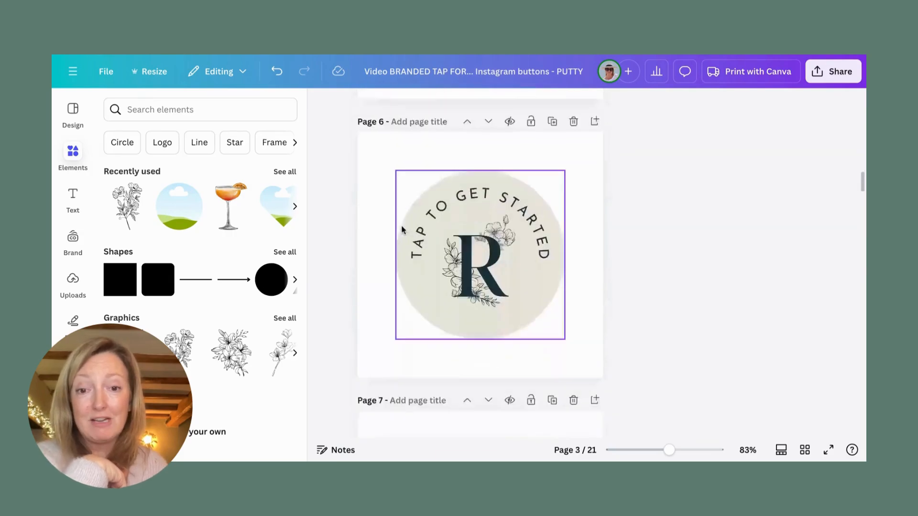
scroll(402, 229, "down", 20)
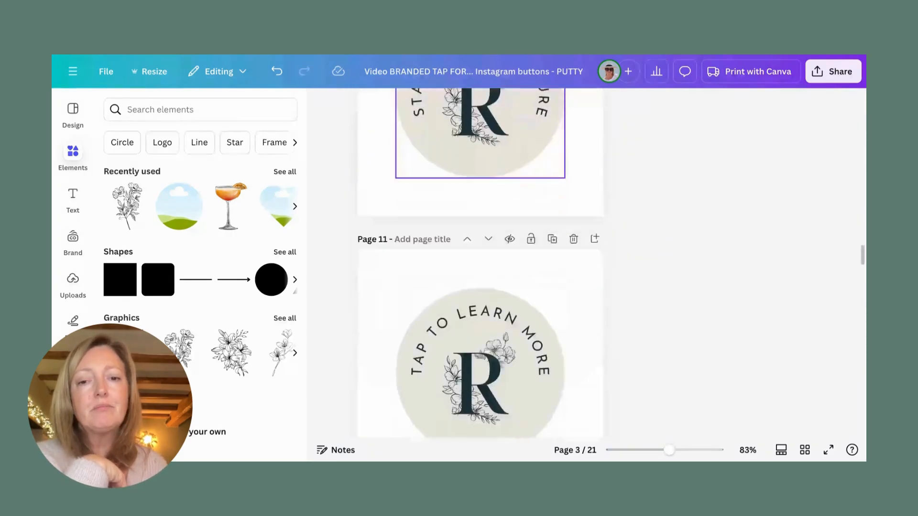
scroll(478, 239, "down", 20)
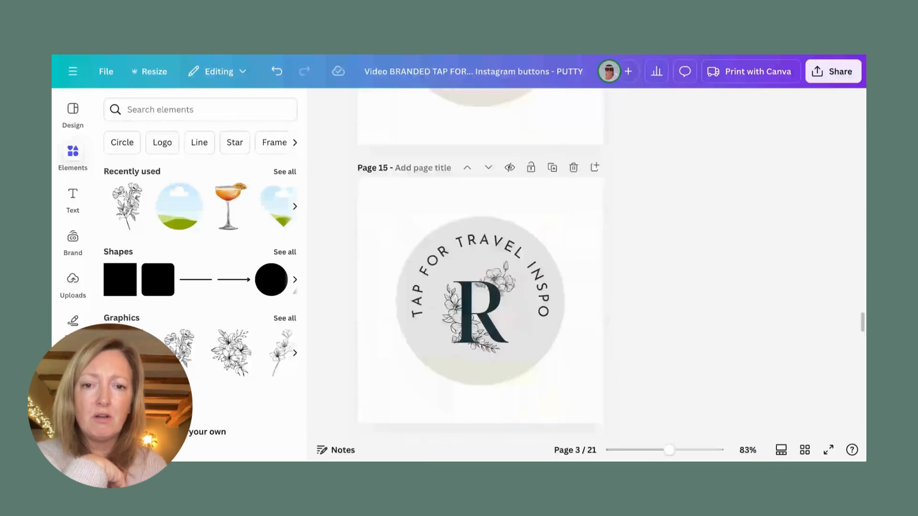
scroll(468, 255, "down", 10)
scroll(468, 254, "up", 5)
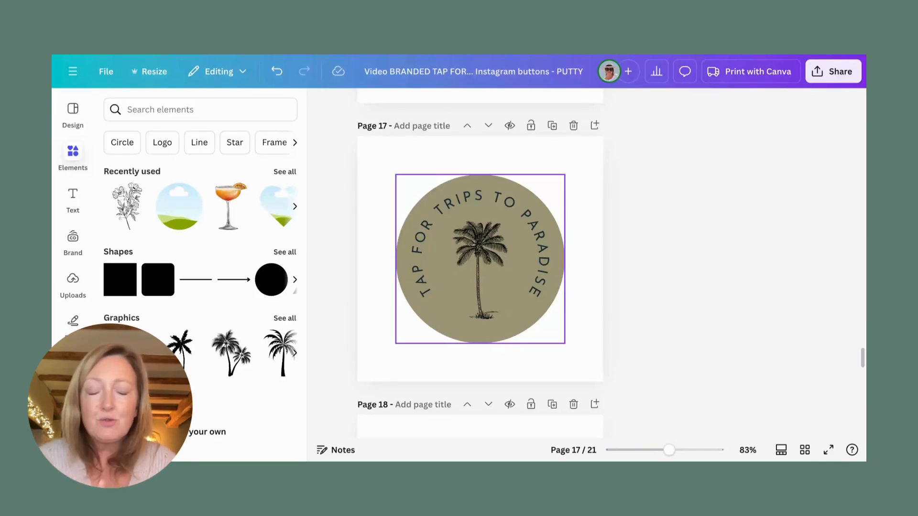
left_click(528, 320)
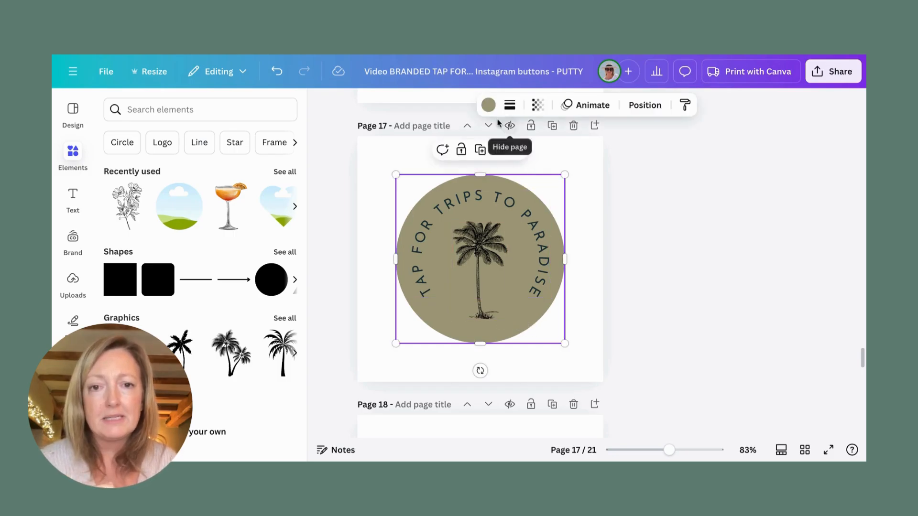
left_click(488, 106)
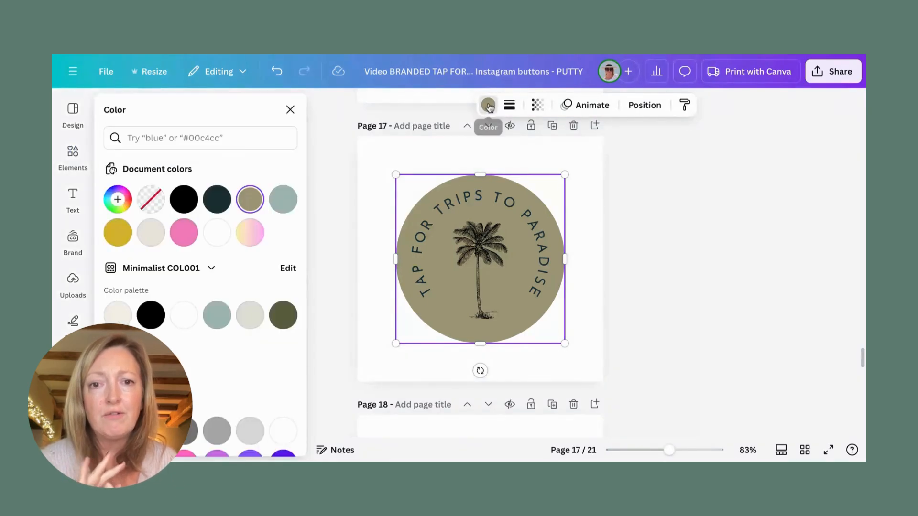
left_click(120, 200)
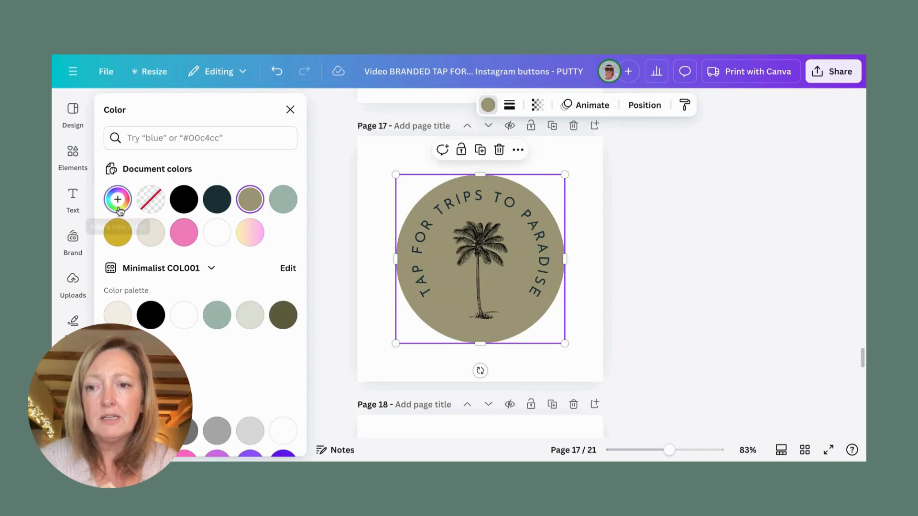
mouse_move(137, 330)
left_mouse_down()
mouse_move(117, 330)
mouse_move(270, 331)
mouse_move(128, 330)
left_mouse_up()
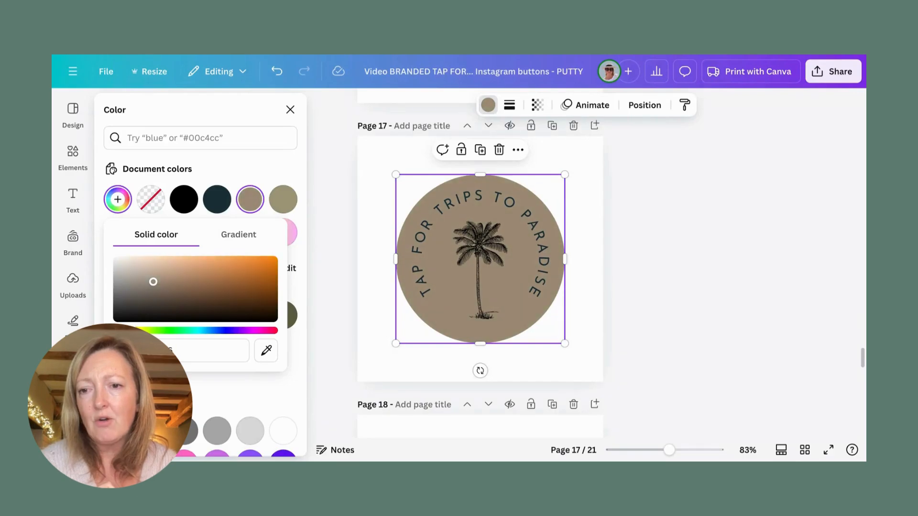
left_click(206, 268)
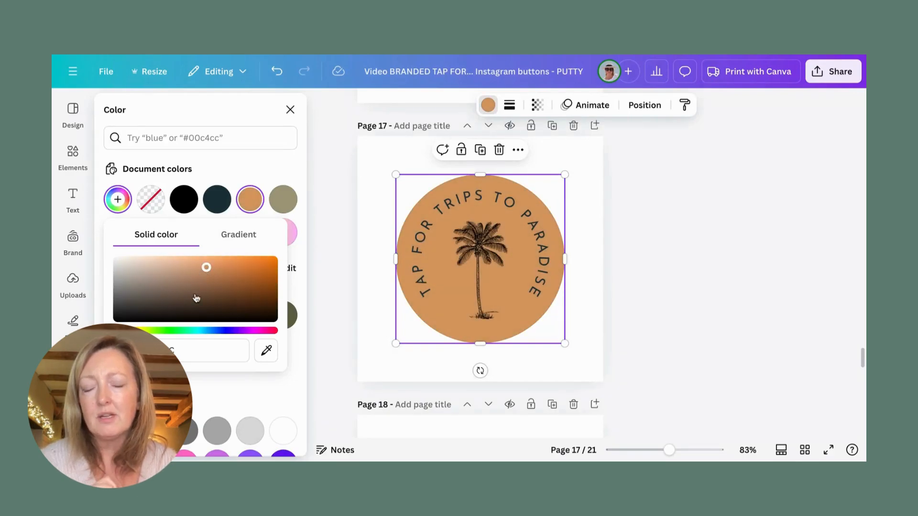
left_click_drag(206, 269, 177, 268)
left_click_drag(126, 331, 127, 330)
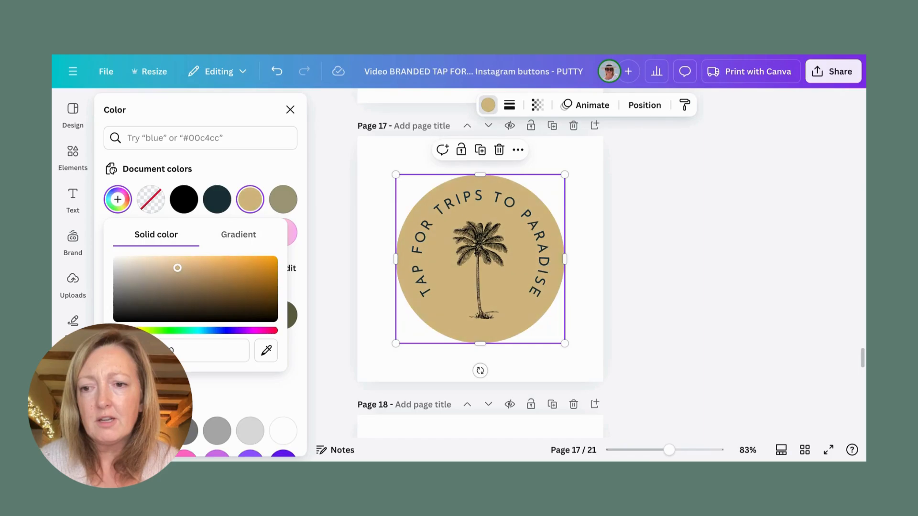
left_click_drag(178, 269, 196, 262)
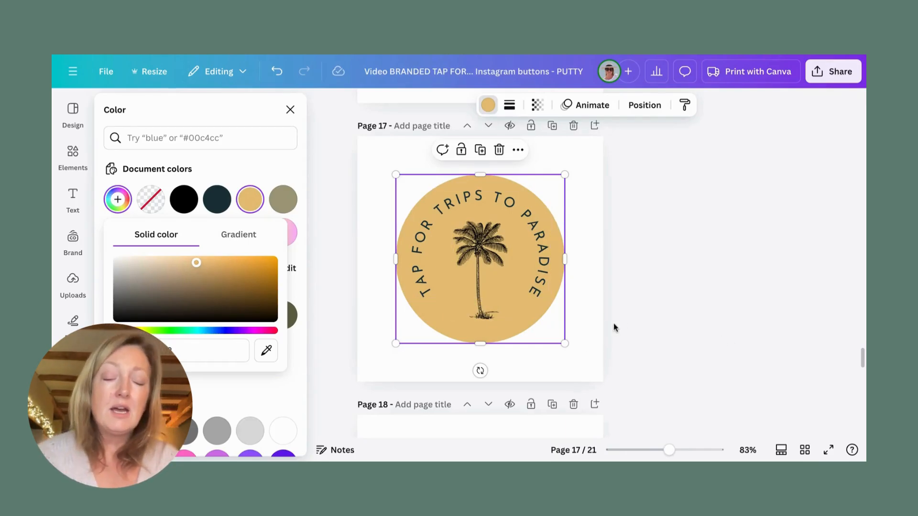
key("Escape")
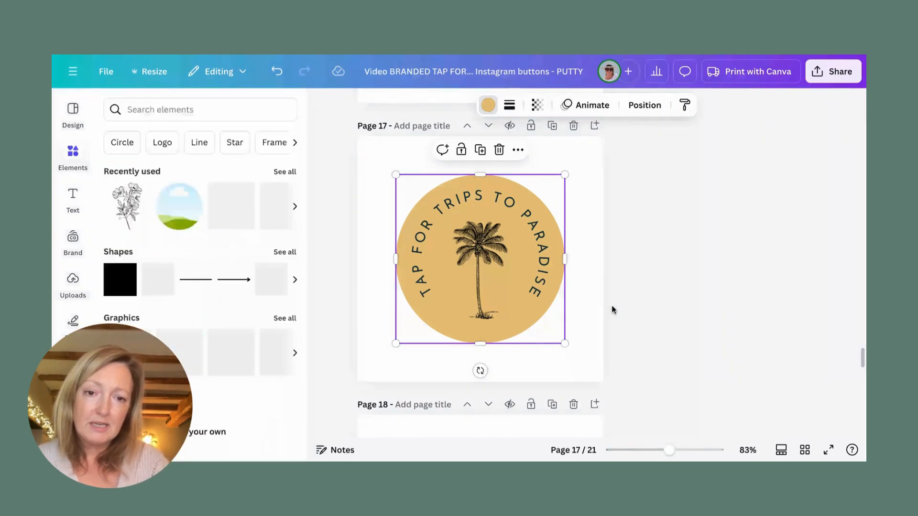
left_click(611, 309)
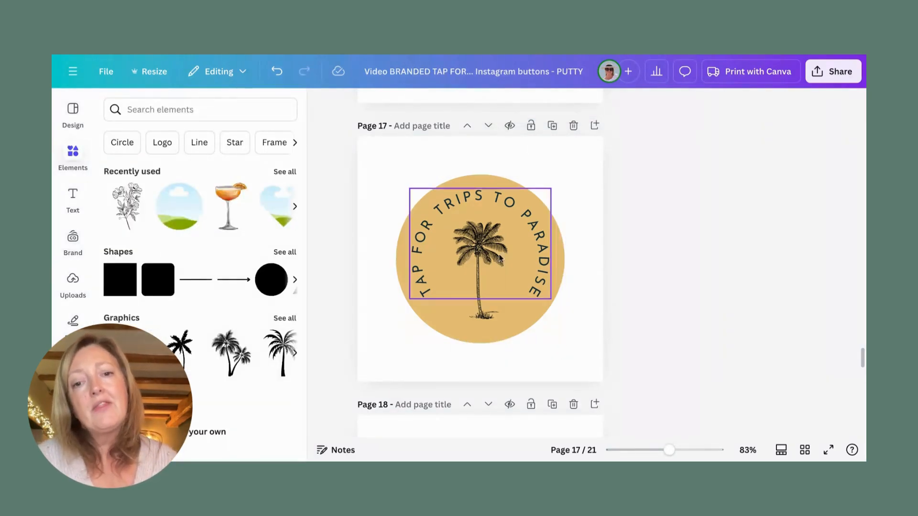
Replace the curved text on the page 17 button with "TAP TO BOOK THIS RESORT".
left_click(444, 215)
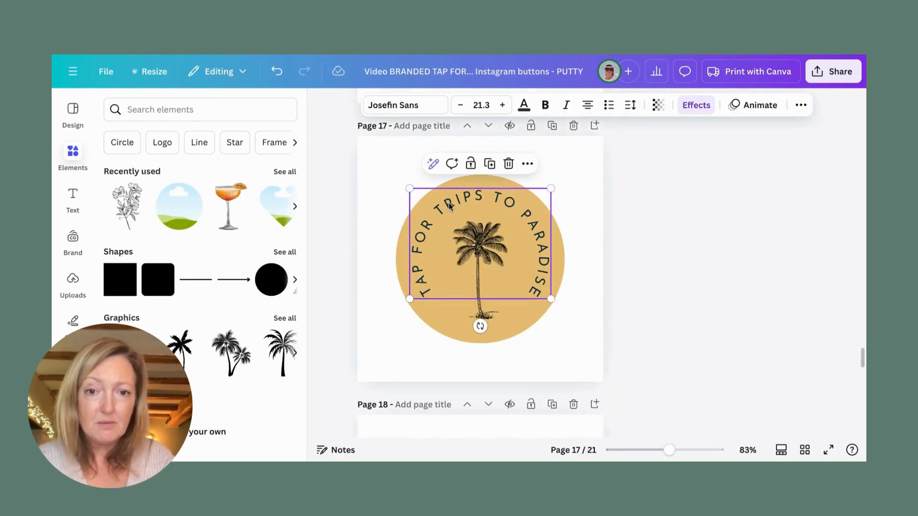
double_click(449, 206)
triple_click(484, 202)
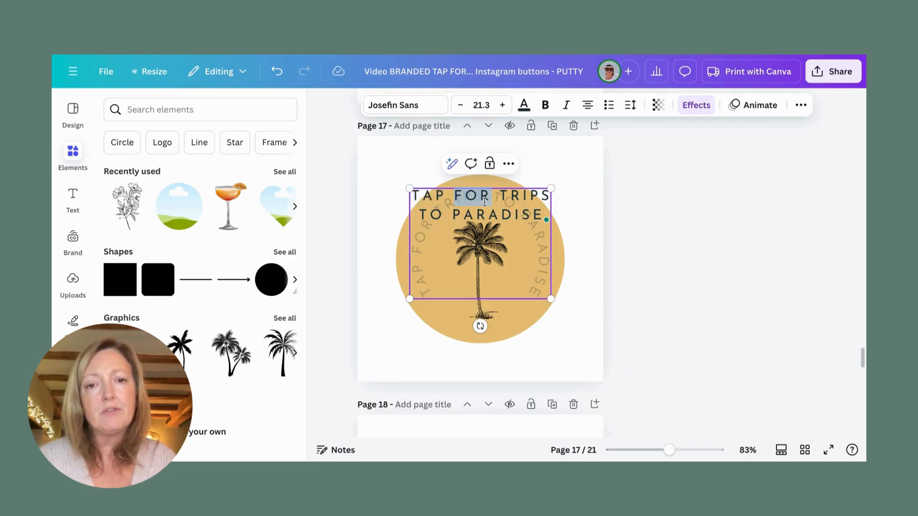
type("TA")
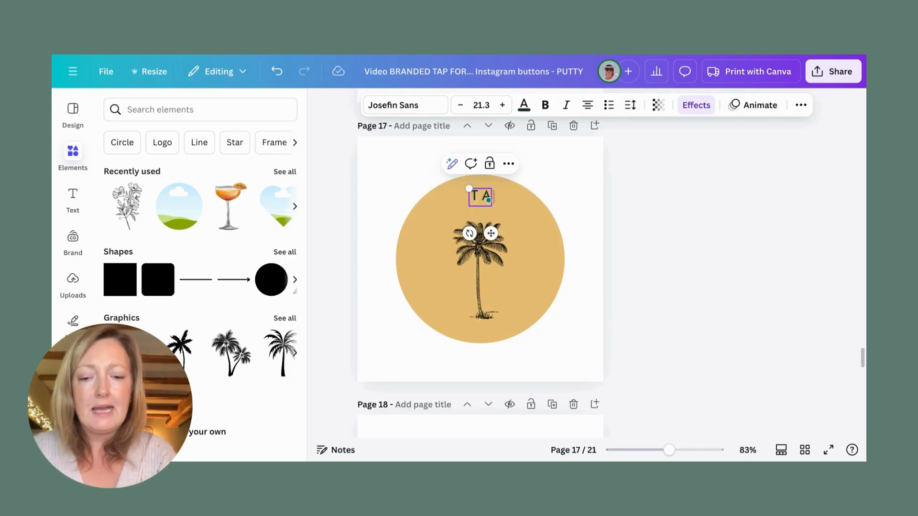
type("P TO BOOK THIS RESORT")
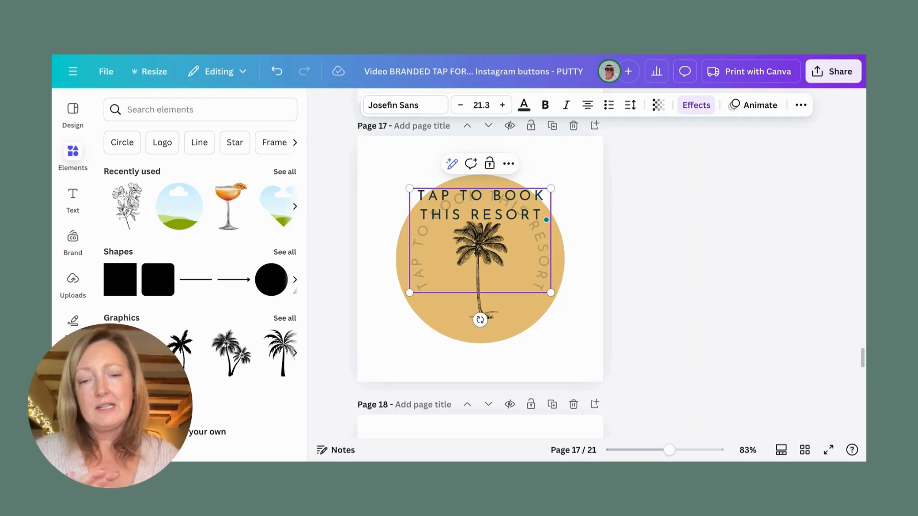
left_click(596, 255)
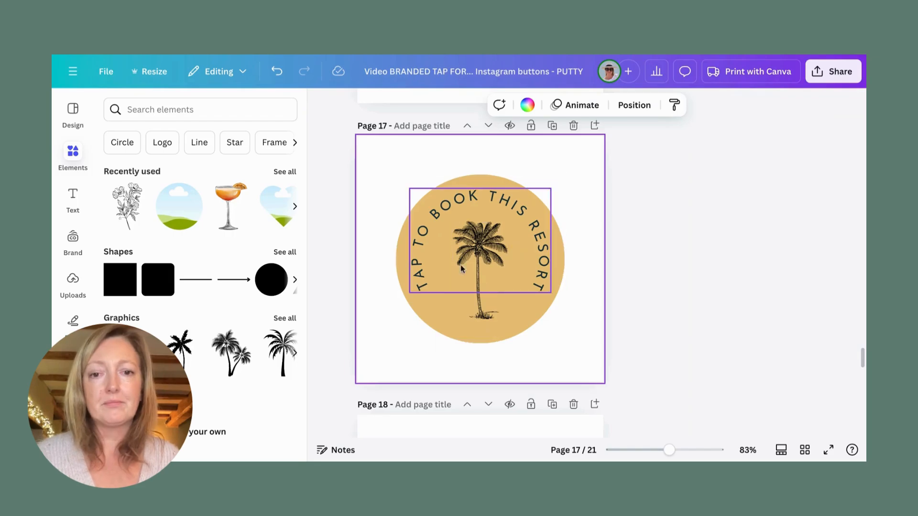
left_click(487, 315)
key("Delete")
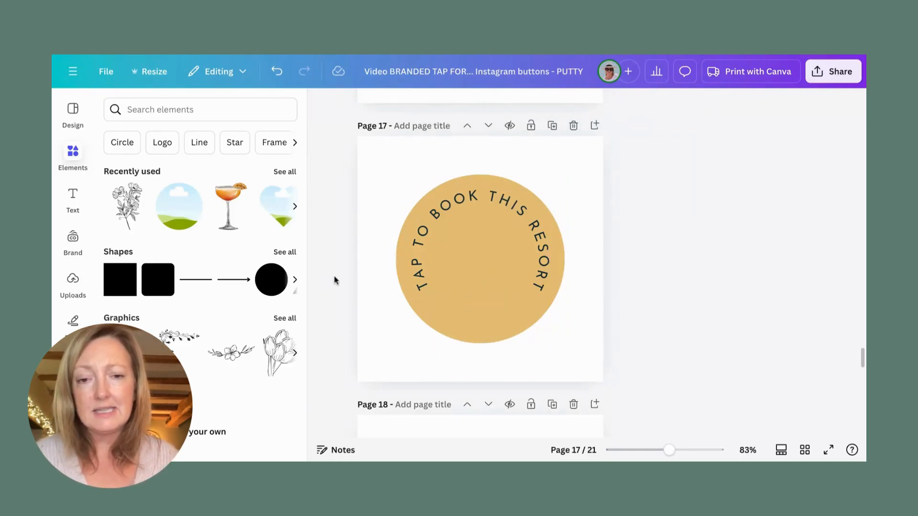
left_click(277, 73)
Delete the palm tree graphic from the page 17 button and search the graphics elements for "COCKTAIL".
left_click(480, 268)
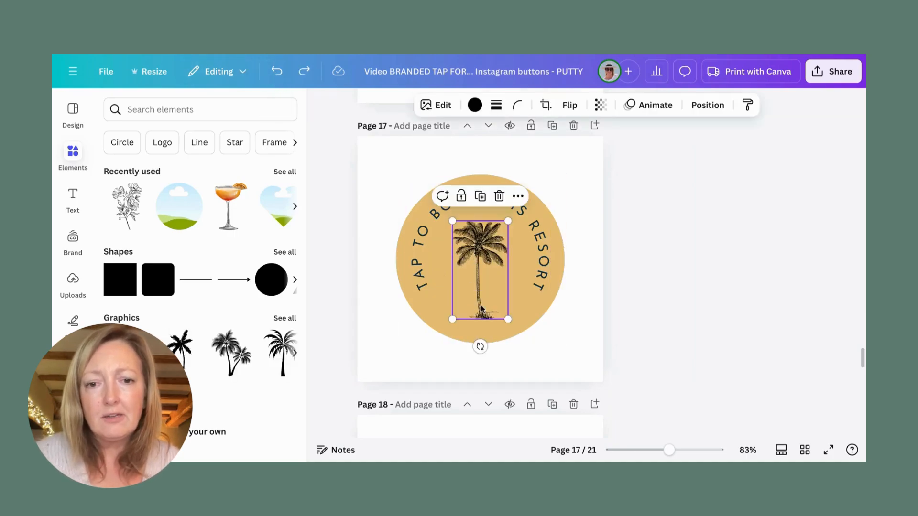
left_click(499, 197)
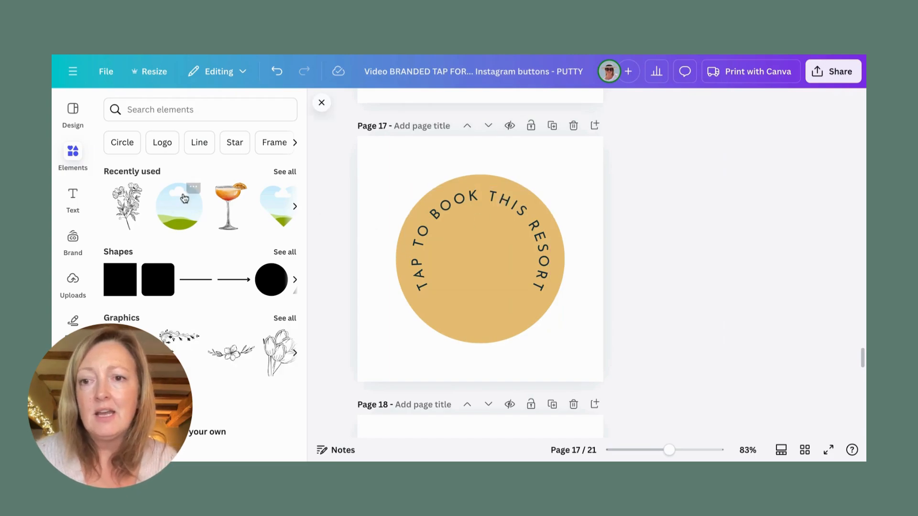
left_click(81, 168)
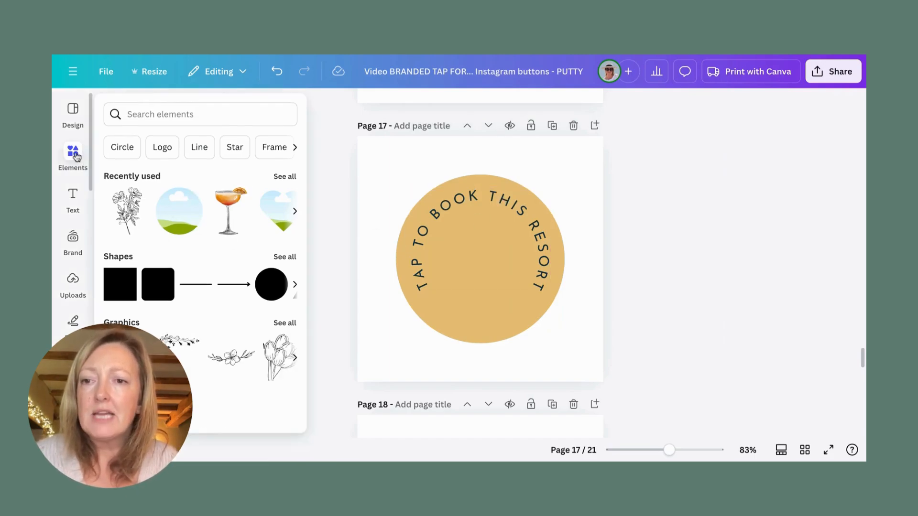
left_click(175, 114)
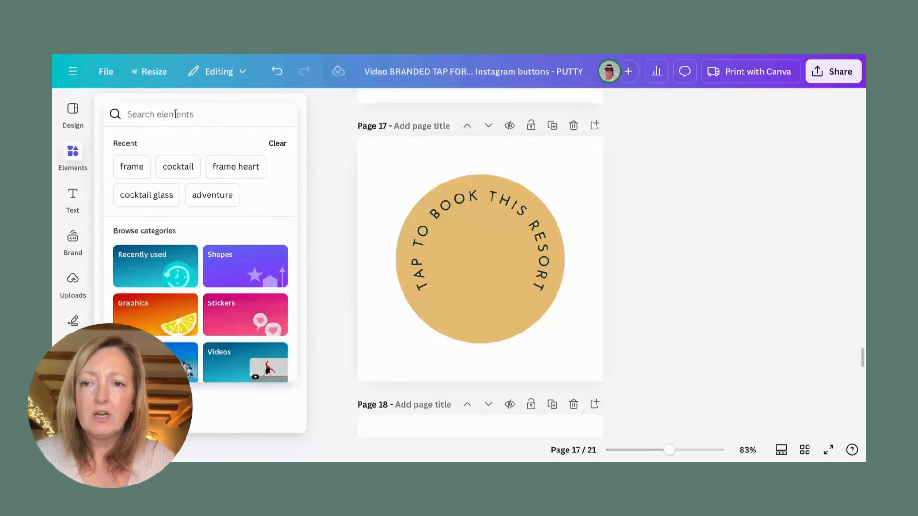
type("COCK")
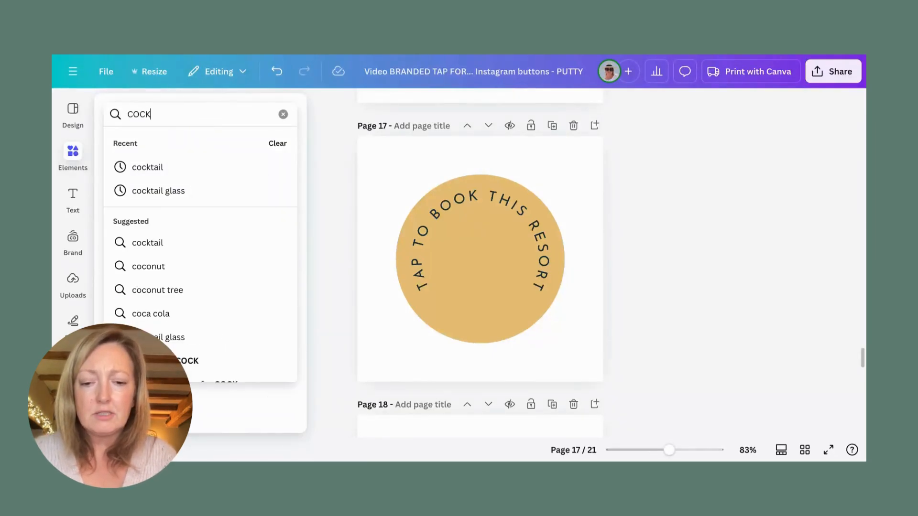
type("TAIL")
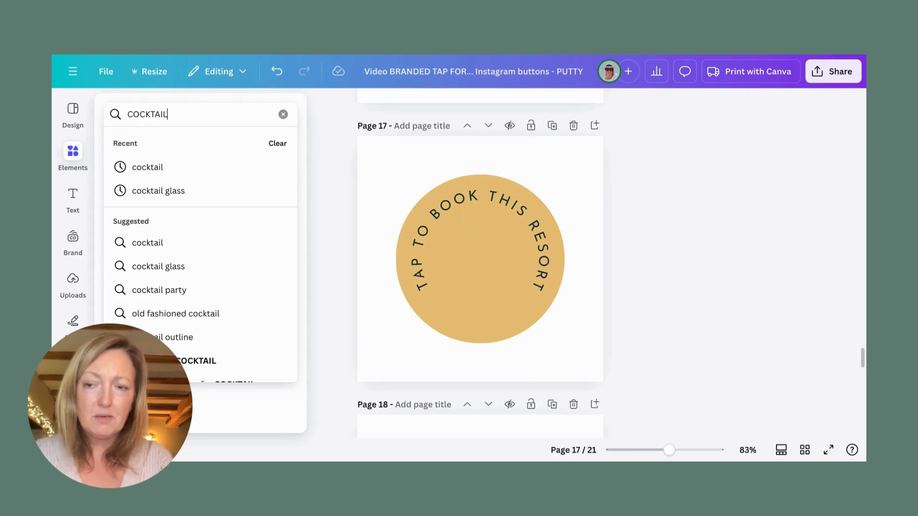
key("Return")
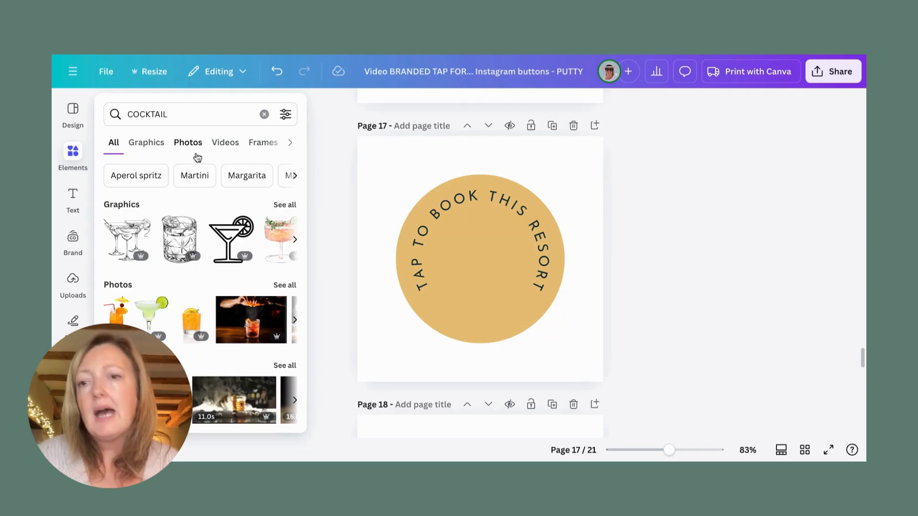
left_click(144, 145)
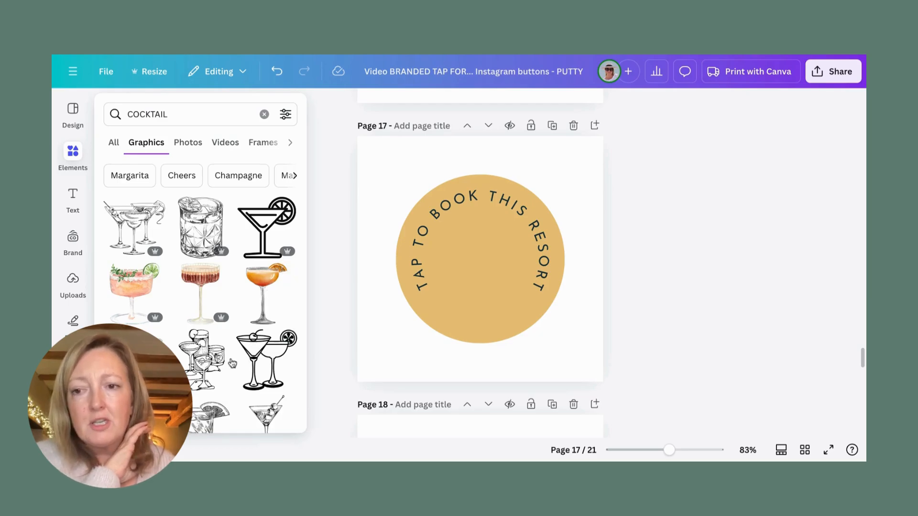
Filter the cocktail graphics by price to Free items only.
mouse_move(154, 256)
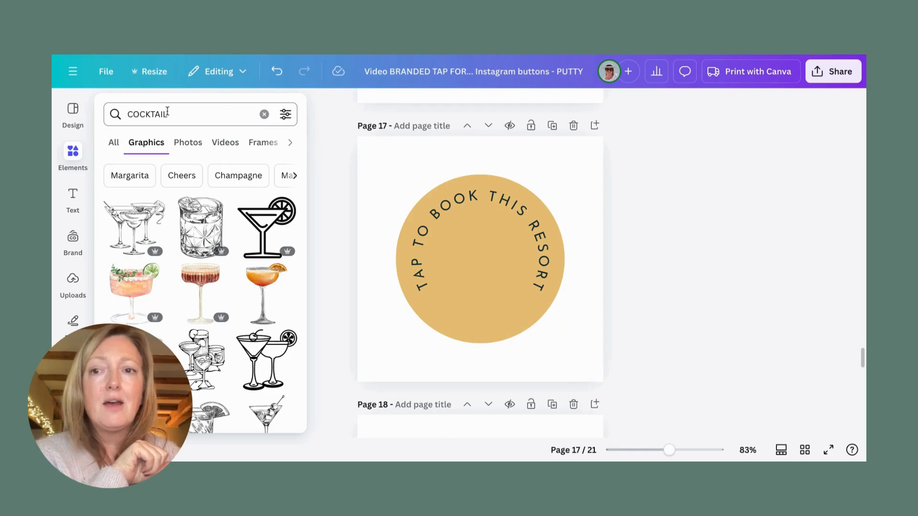
left_click(285, 117)
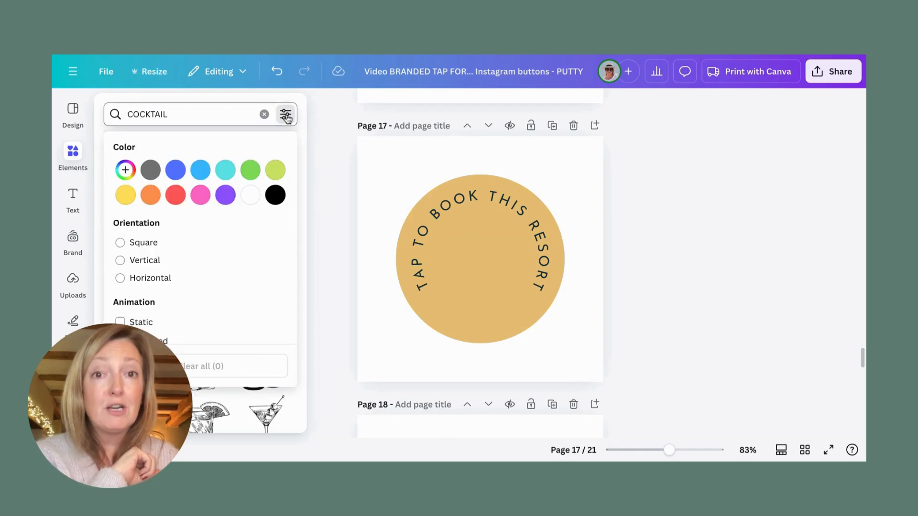
scroll(200, 292, "down", 3)
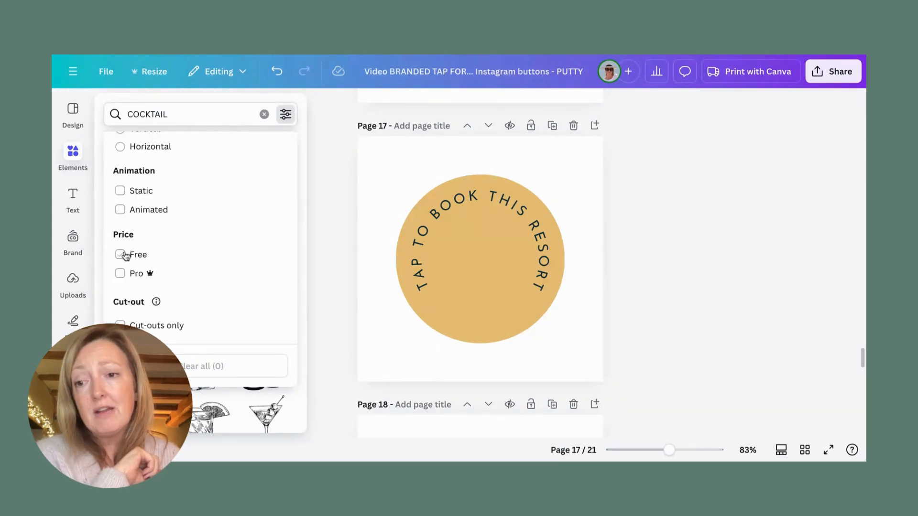
left_click(121, 255)
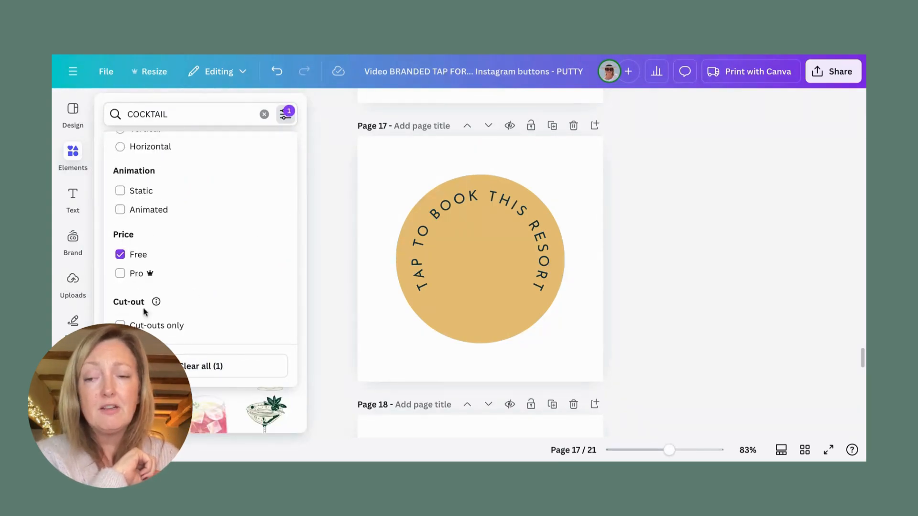
left_click(300, 323)
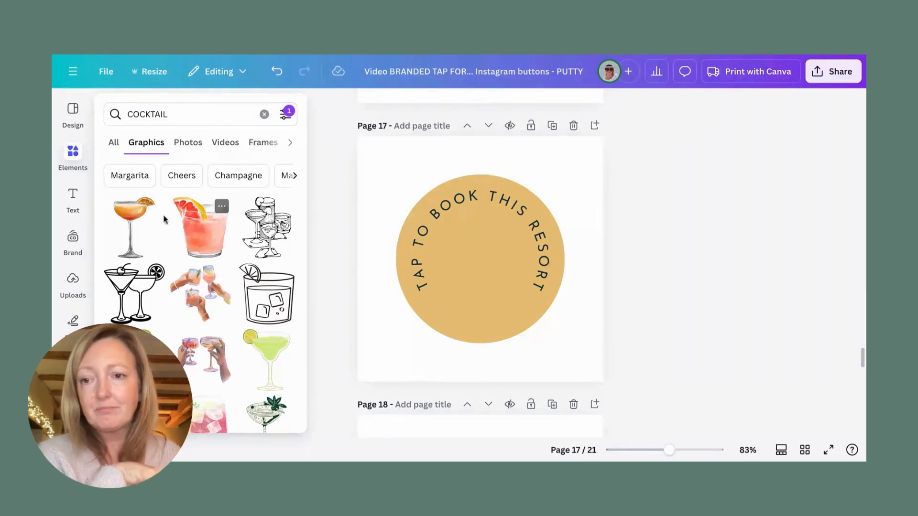
Add the orange cocktail glass graphic to the page 17 button and shrink it to fit inside the curved text.
left_click(133, 217)
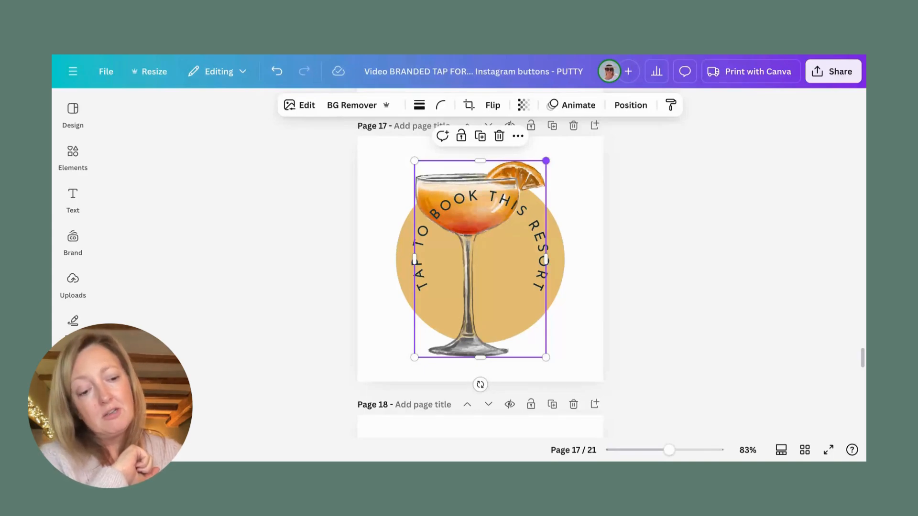
left_click_drag(545, 160, 524, 193)
left_click_drag(418, 354, 435, 327)
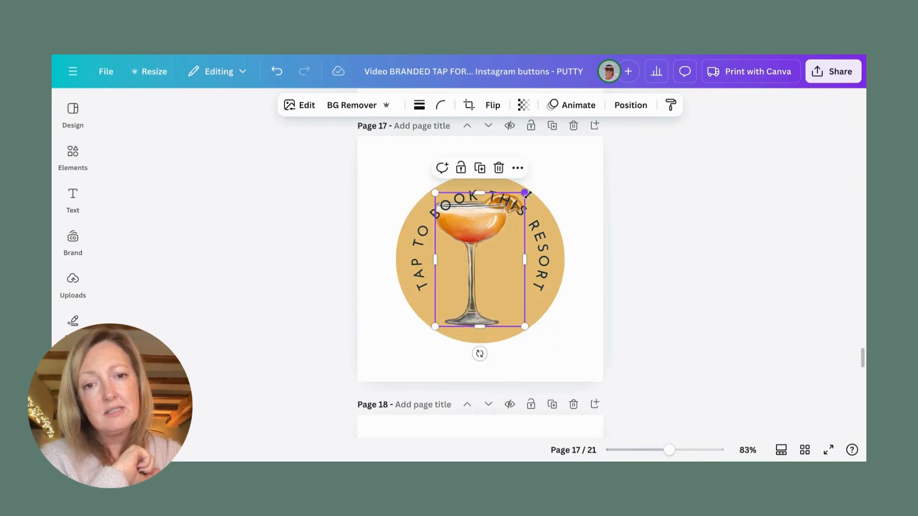
left_click_drag(524, 193, 507, 219)
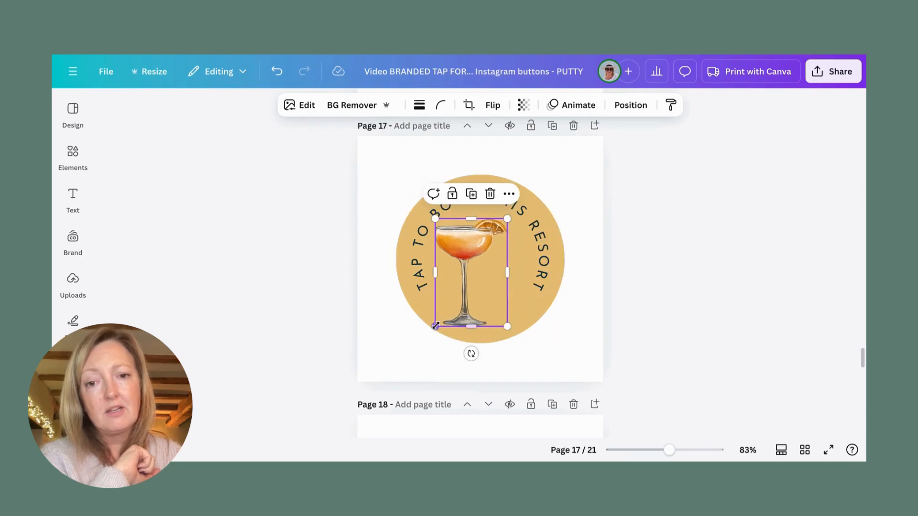
left_click_drag(434, 326, 483, 311)
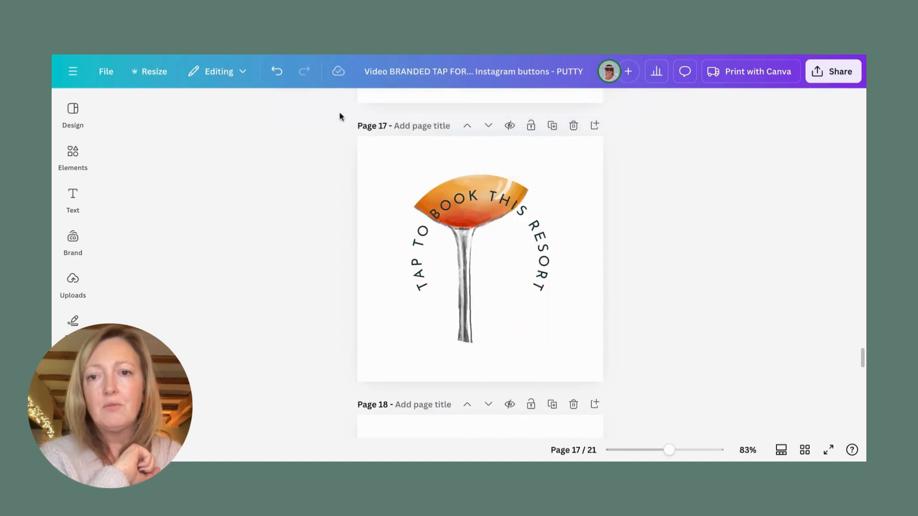
left_click(277, 71)
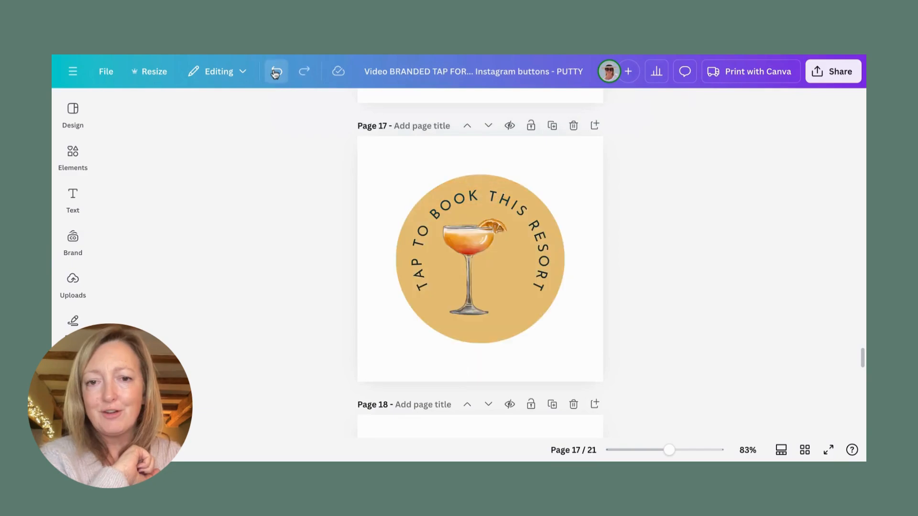
Nudge the cocktail glass sideways towards the centre of the circle on the page 17 button.
left_click(472, 305)
key("Right")
key("Right")
key("Right")
key("Right")
key("Right")
key("Right")
key("Right")
key("Right")
key("Right")
key("Right")
key("Right")
key("Right")
key("Right")
key("Right")
key("Right")
key("Right")
key("Right")
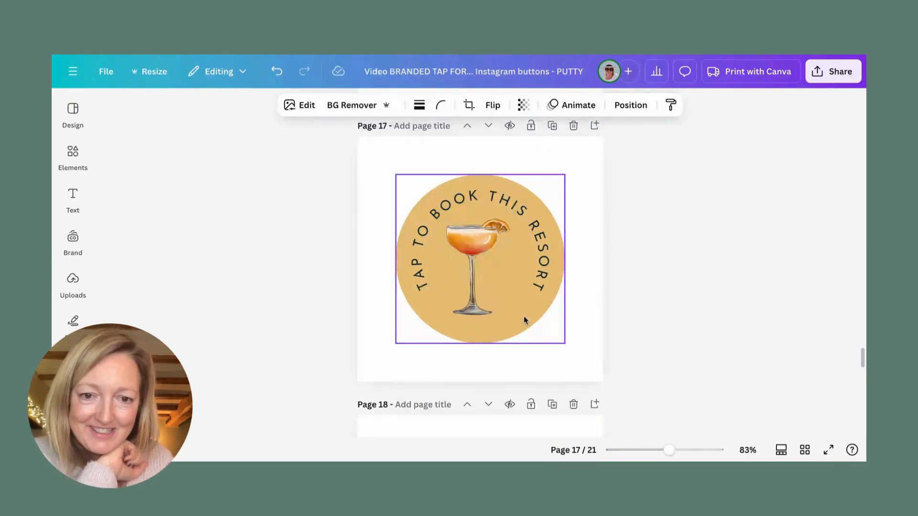
key("Right")
key("Right")
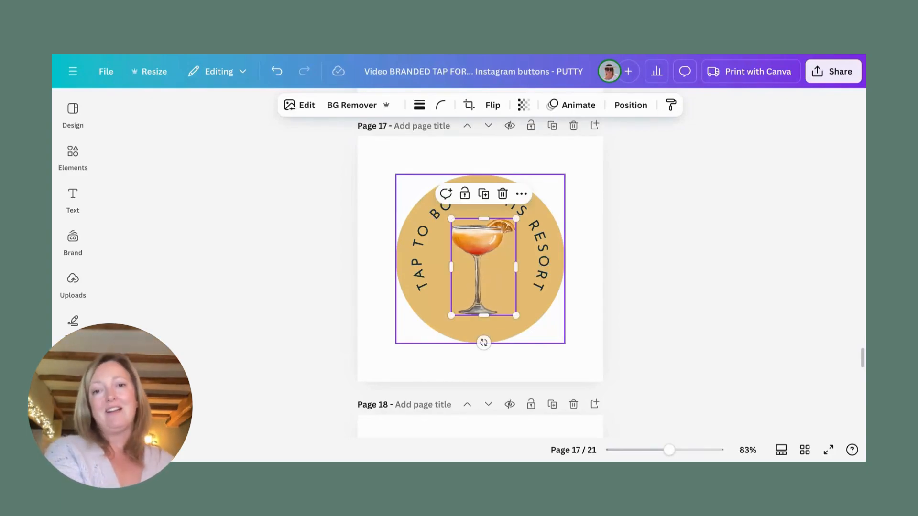
left_click(653, 310)
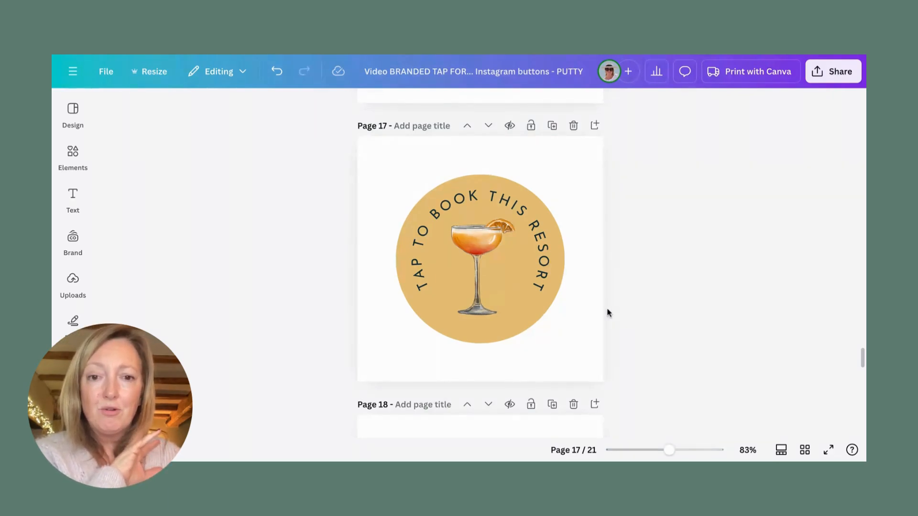
Delete the cocktail glass from the page 17 button and add the uploaded purple "Gilded Shores" logo image.
left_click(480, 311)
key("Delete")
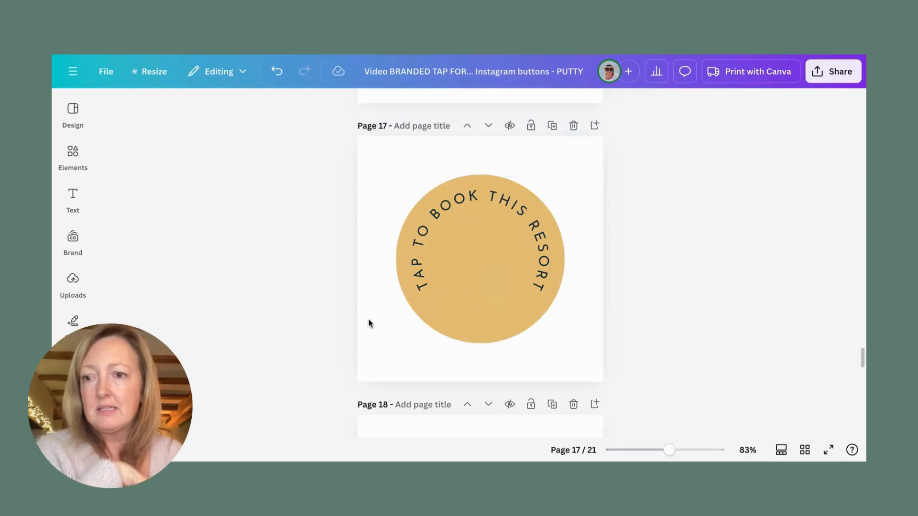
left_click(73, 237)
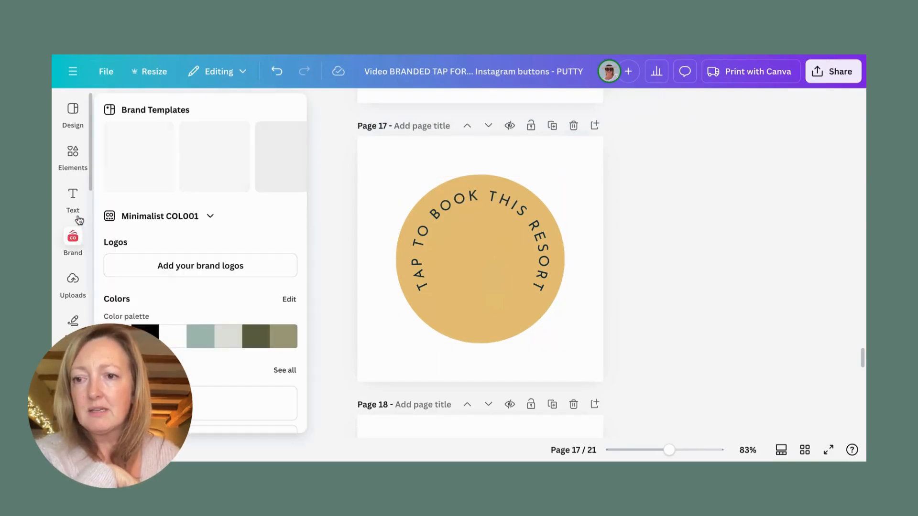
left_click(73, 196)
left_click(73, 280)
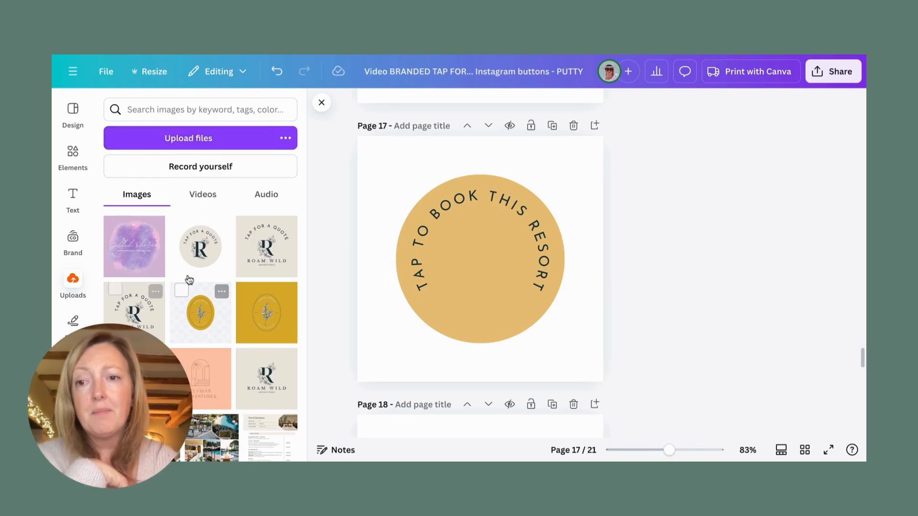
left_click(137, 261)
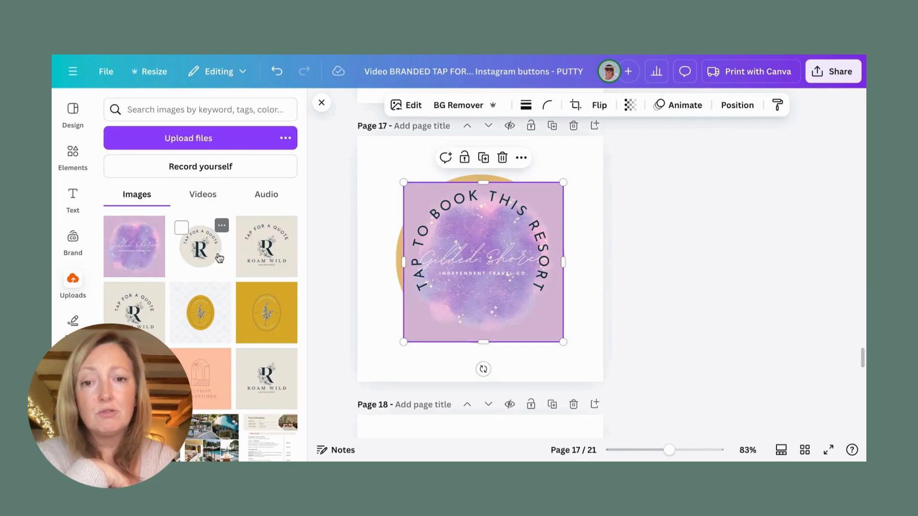
Shrink the "Gilded Shores" logo to fit within the circle and nudge it up slightly under the curved text.
left_click_drag(403, 343, 425, 321)
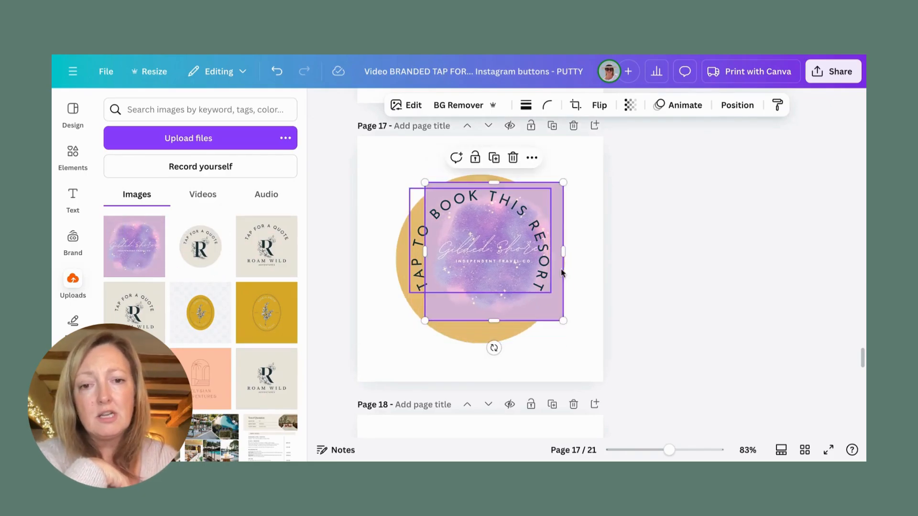
left_click_drag(563, 183, 535, 211)
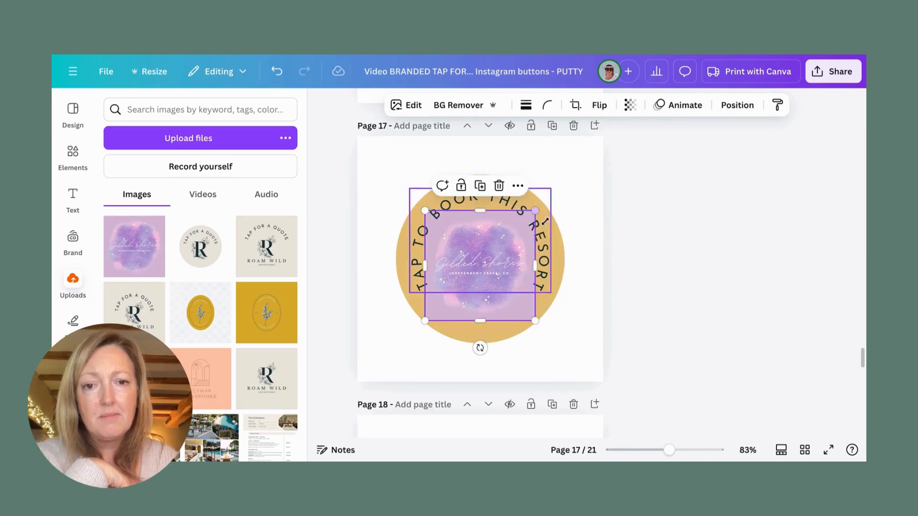
key("Up")
key("Up")
key("Up")
key("Up")
key("Up")
key("Up")
key("Up")
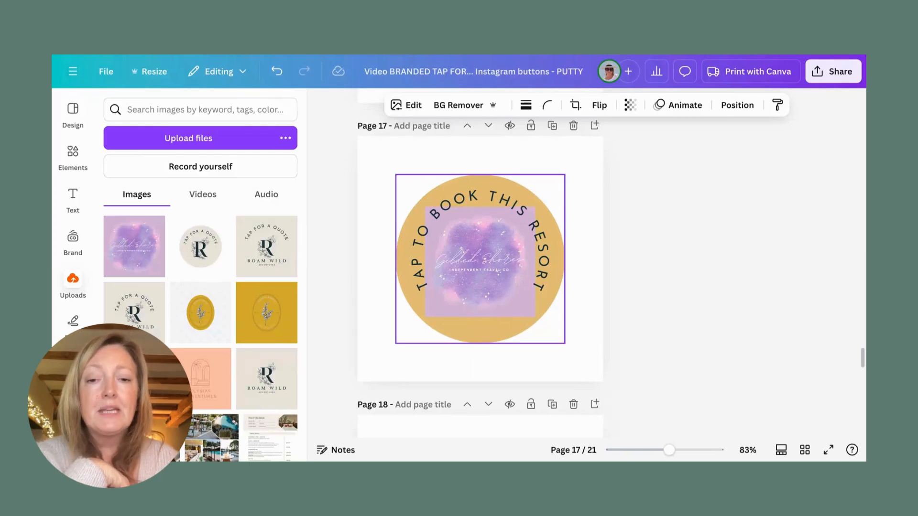
left_click(480, 268)
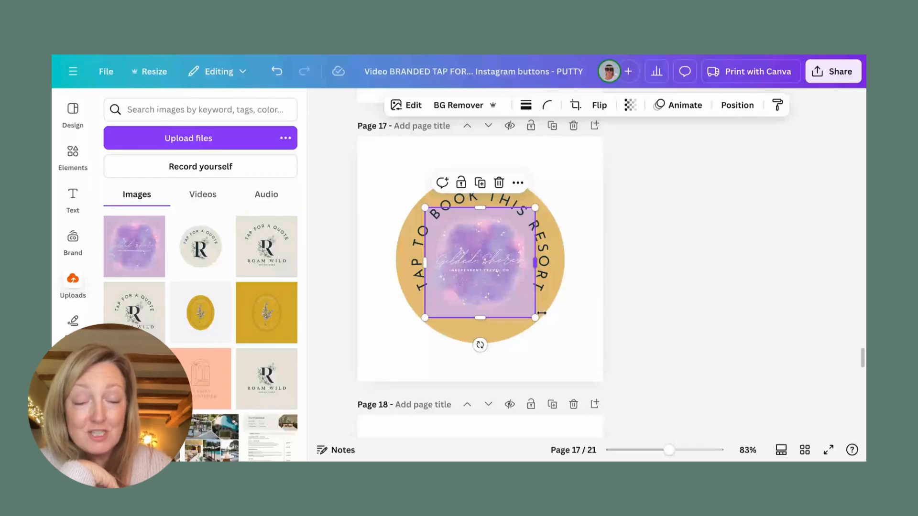
Recolour the circle behind the logo with the light pinkish-purple photo colour that matches the logo's background.
left_click(493, 331)
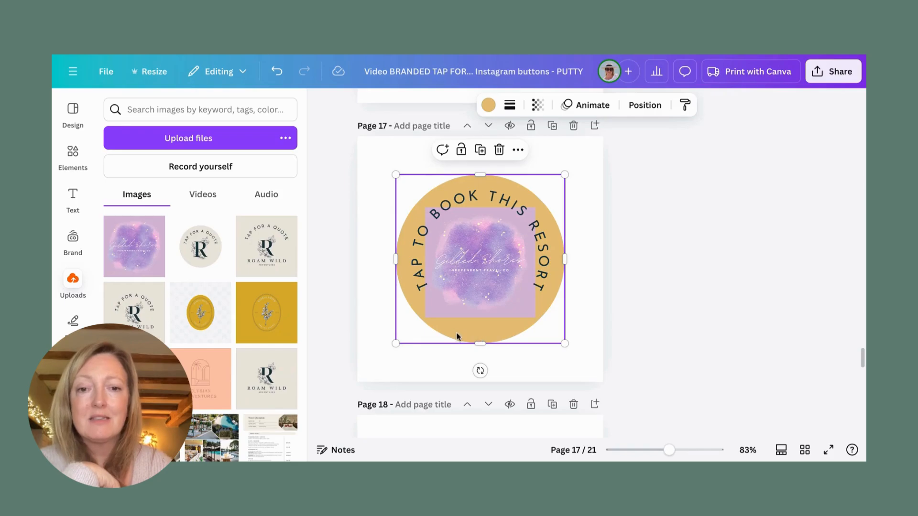
left_click(488, 106)
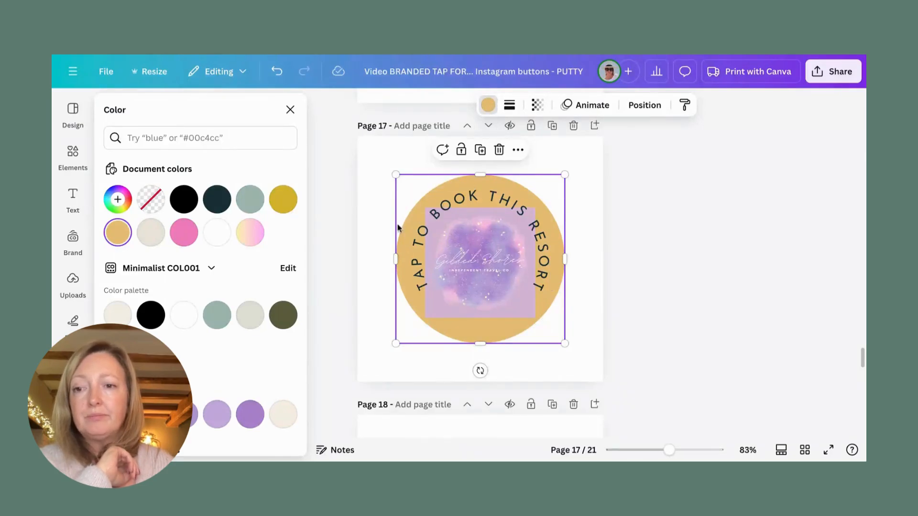
scroll(207, 332, "down", 5)
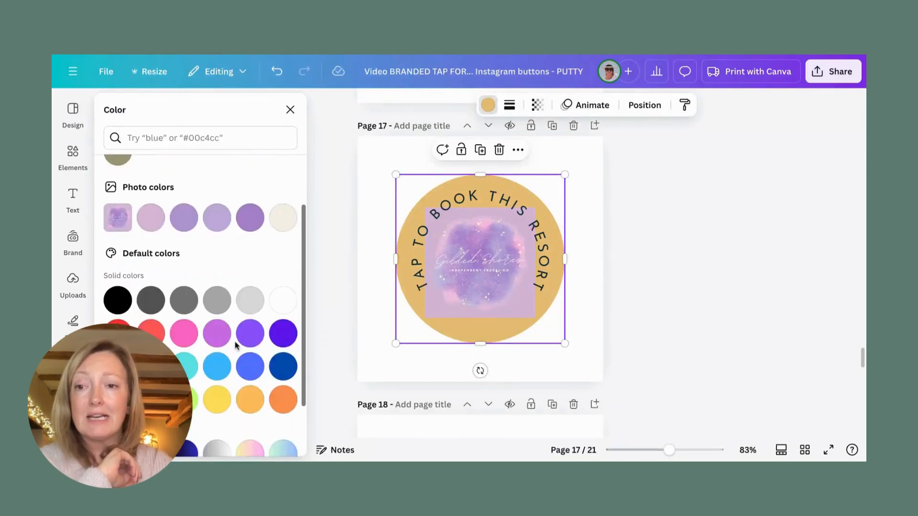
scroll(210, 334, "up", 2)
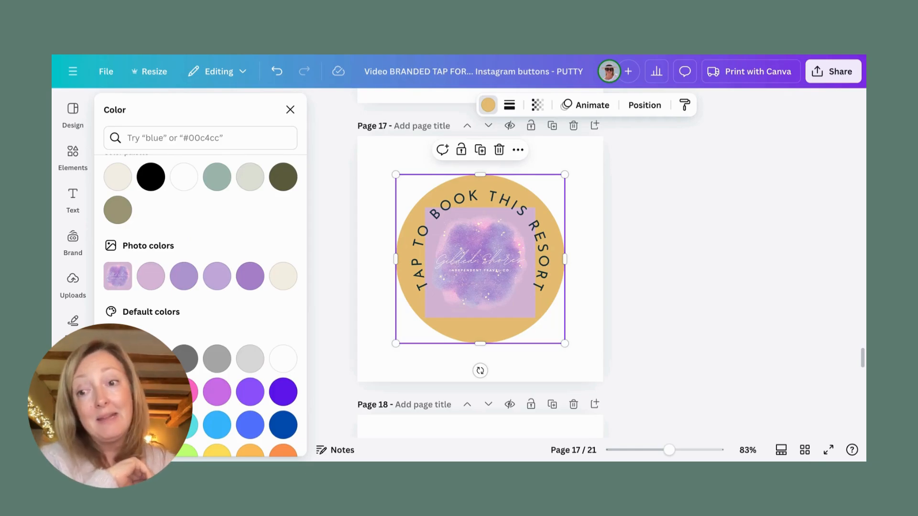
left_click(150, 284)
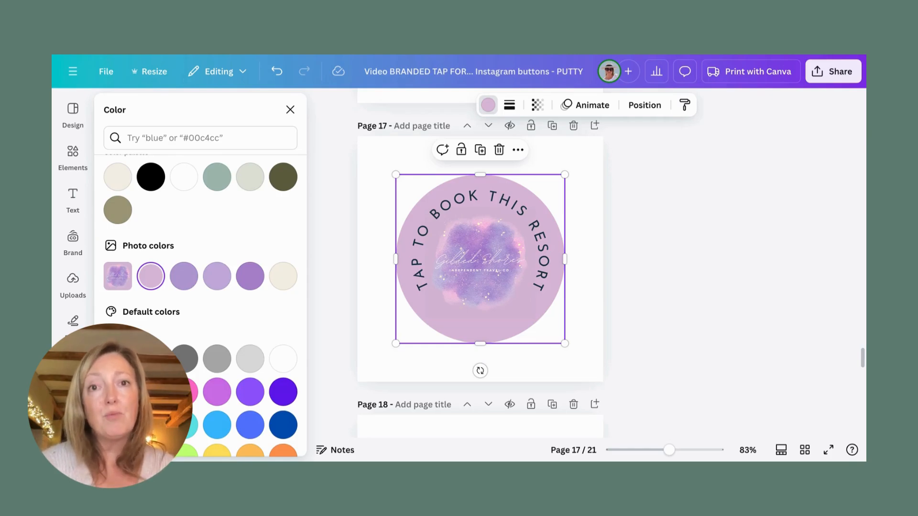
Recolour the curved text "TAP TO BOOK THIS RESORT" on page 17 to white.
left_click(475, 198)
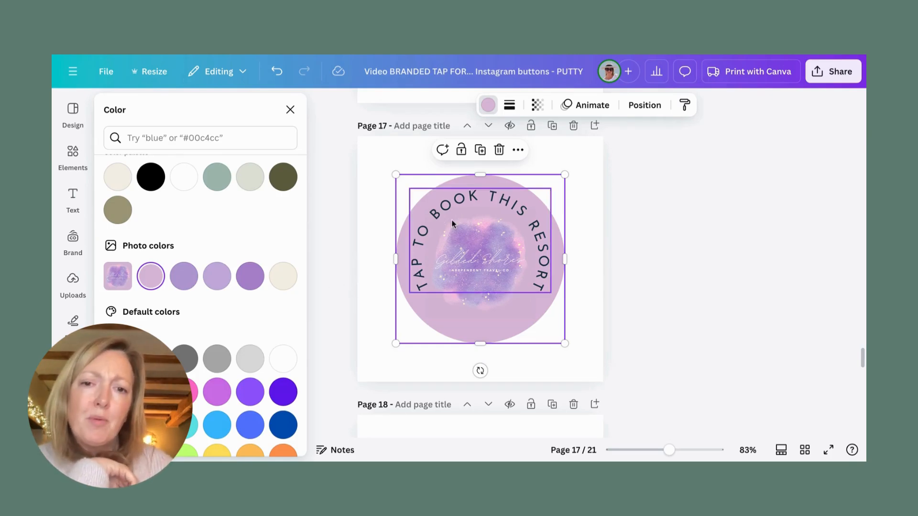
double_click(474, 198)
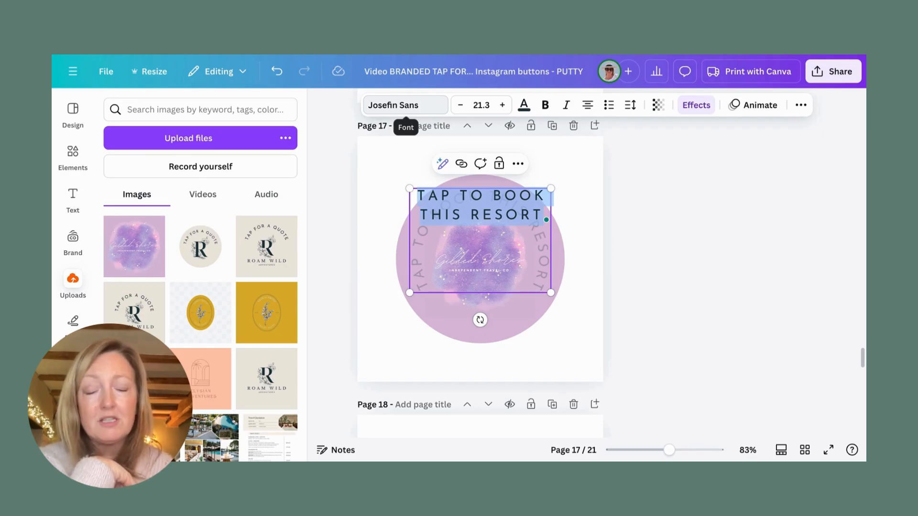
left_click(527, 110)
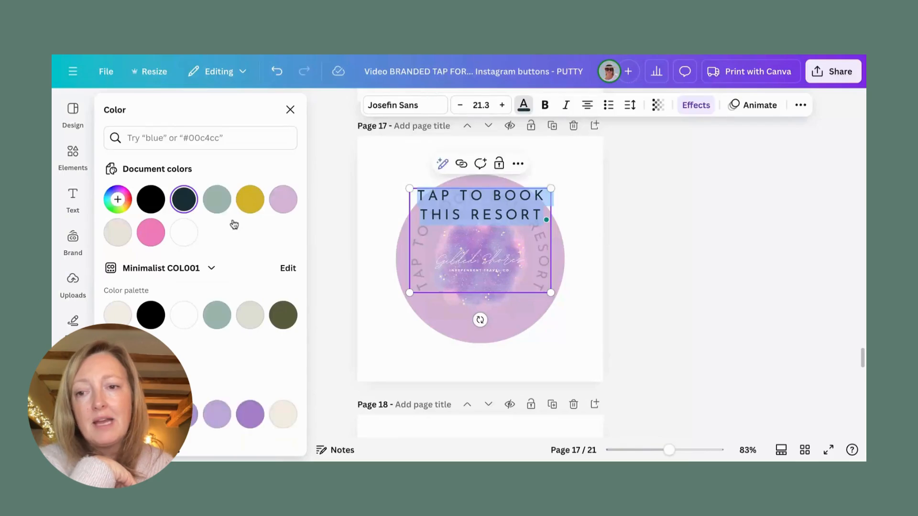
left_click(183, 232)
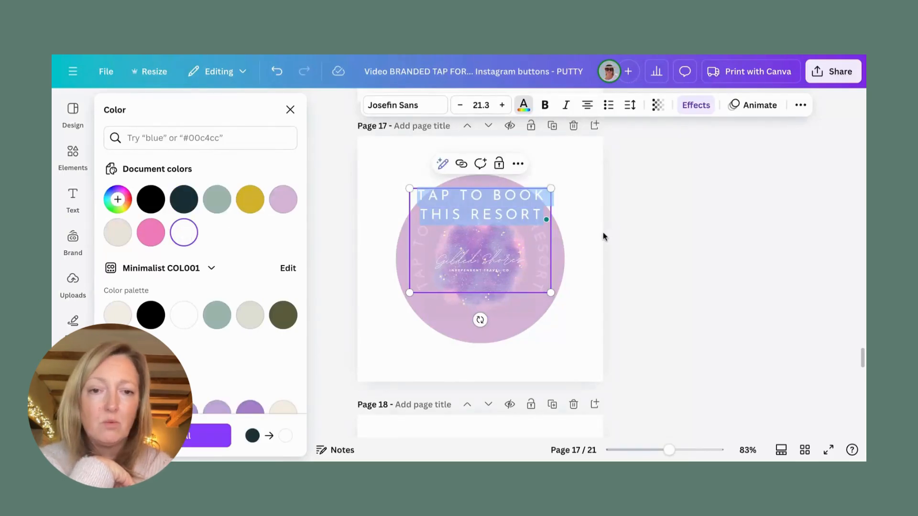
left_click(587, 224)
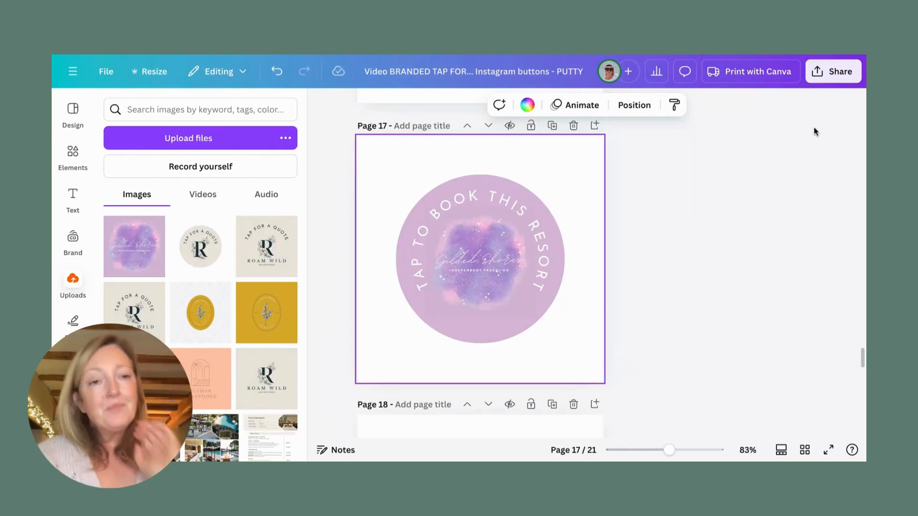
Open the design's download settings with PNG as file type and set the size multiplier to 2.
left_click(834, 75)
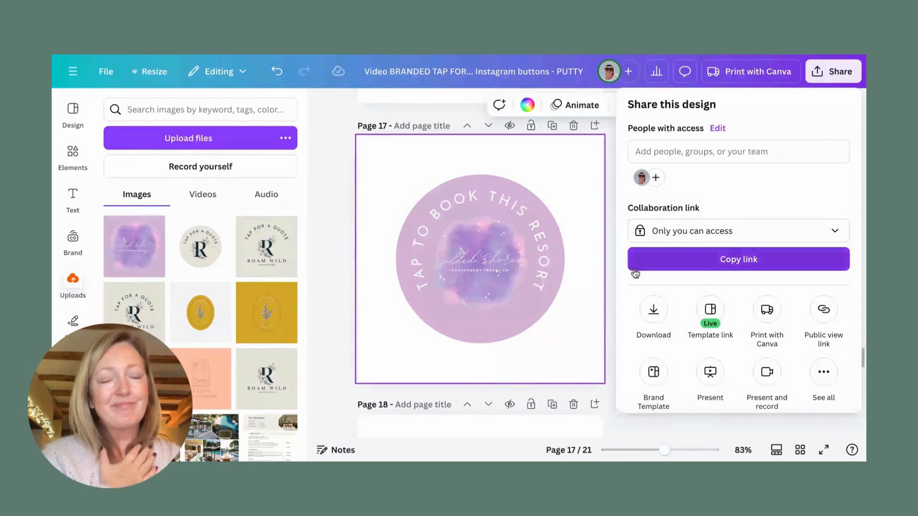
left_click(652, 315)
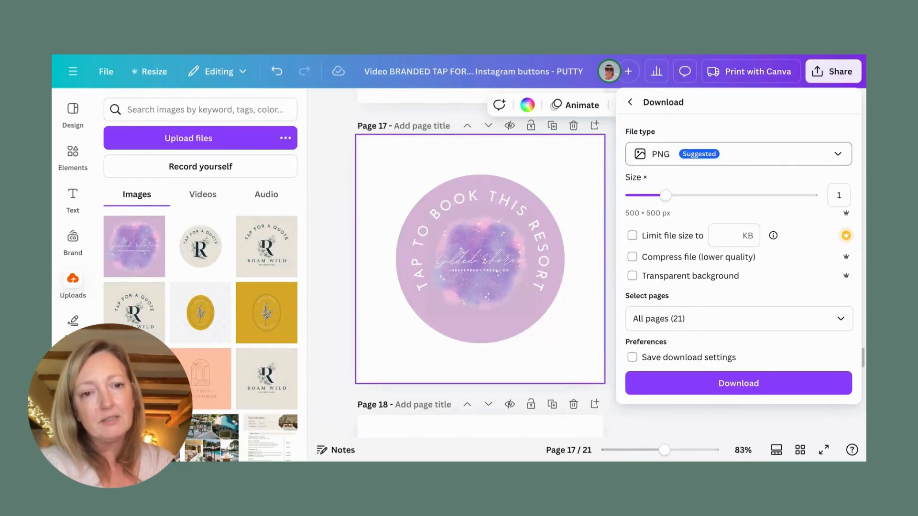
left_click_drag(667, 201, 735, 197)
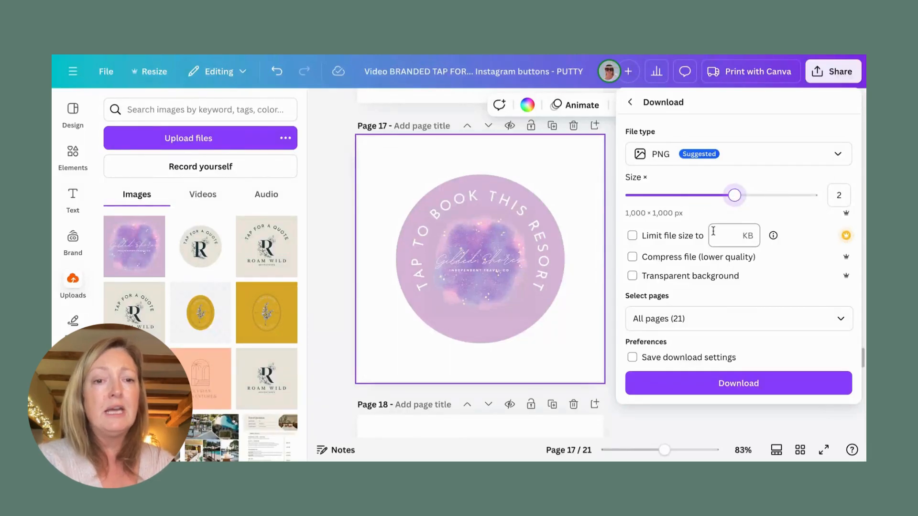
left_click(724, 258)
left_click(663, 280)
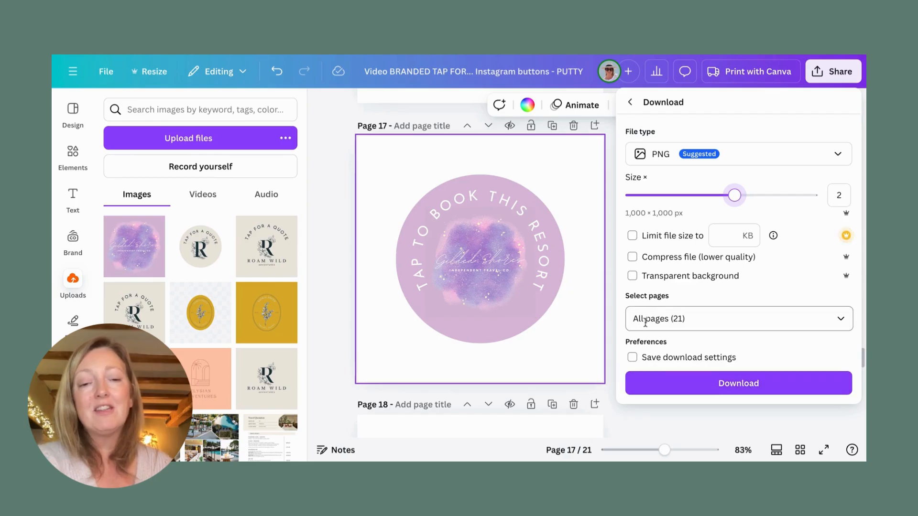
Limit the download to the current page, page 17, and download the button as a PNG.
left_click(670, 320)
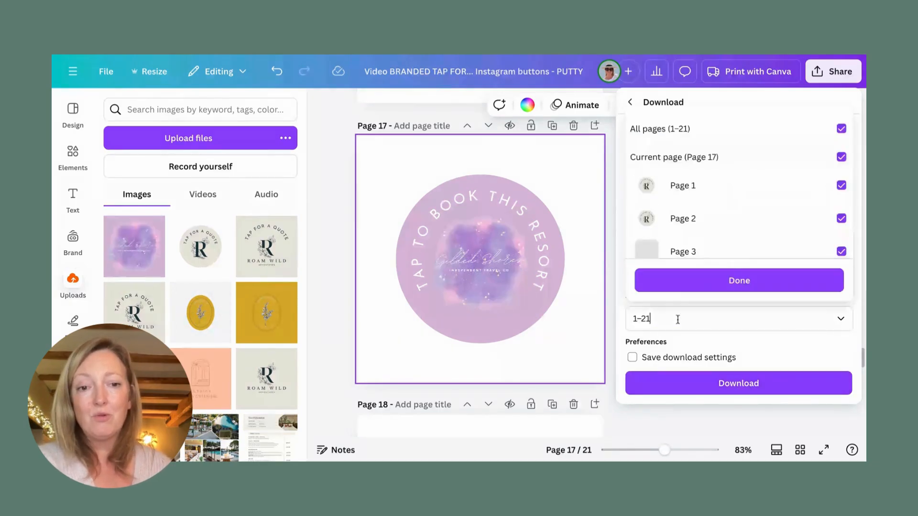
left_click(649, 128)
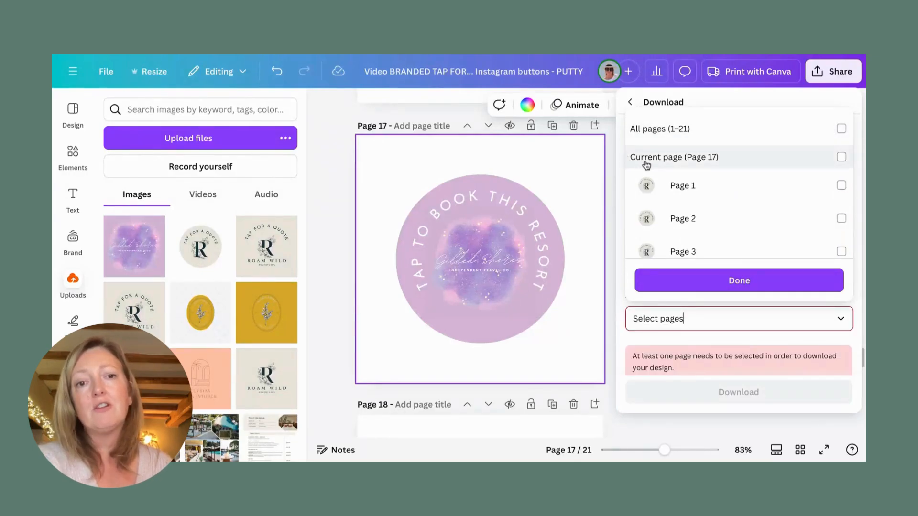
left_click(841, 158)
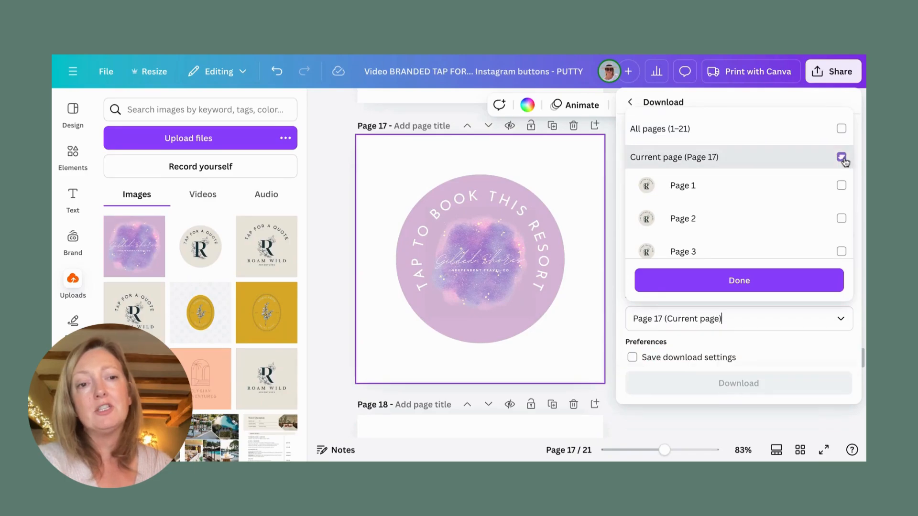
left_click(728, 287)
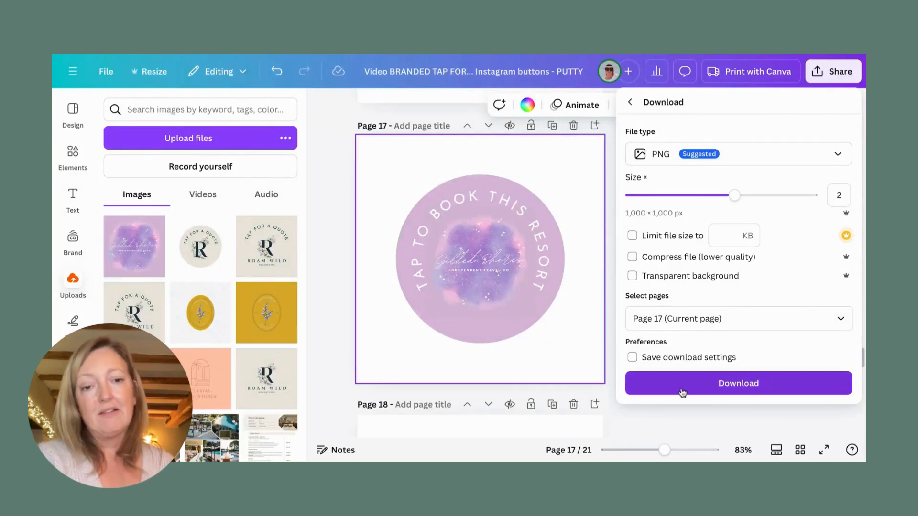
left_click(738, 385)
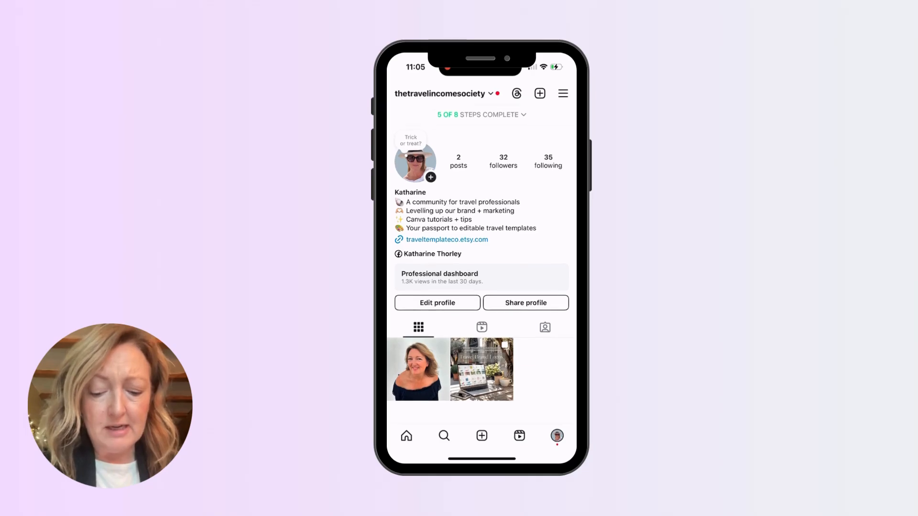
In Instagram, start a new story using the recent photo of the fruit bowl held over a pool.
left_click(539, 93)
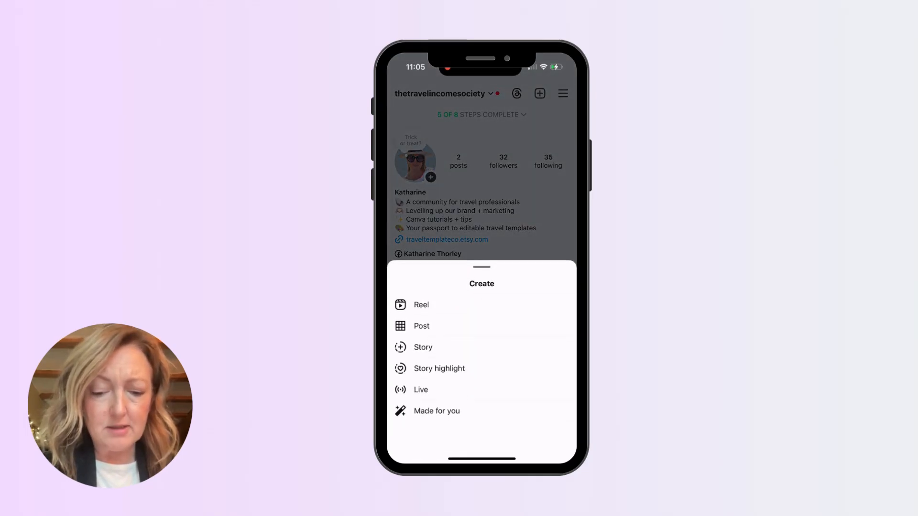
left_click(423, 347)
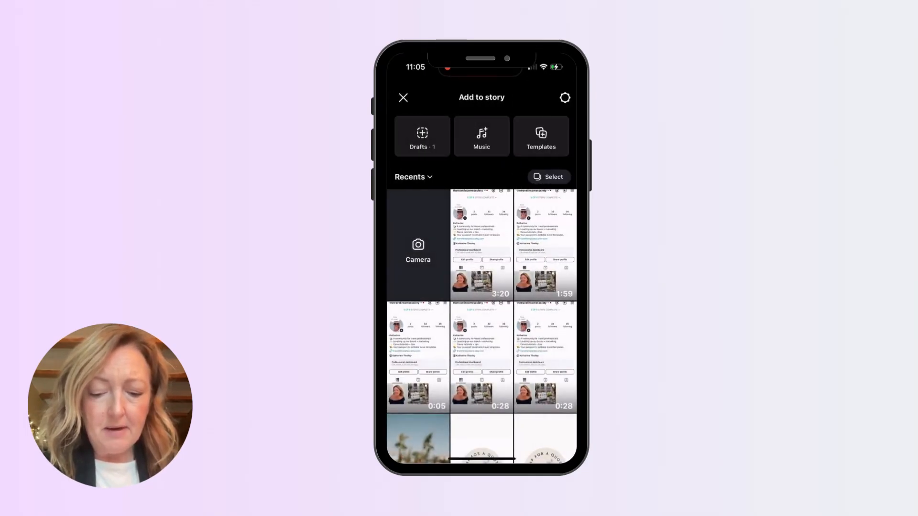
scroll(481, 325, "down", 5)
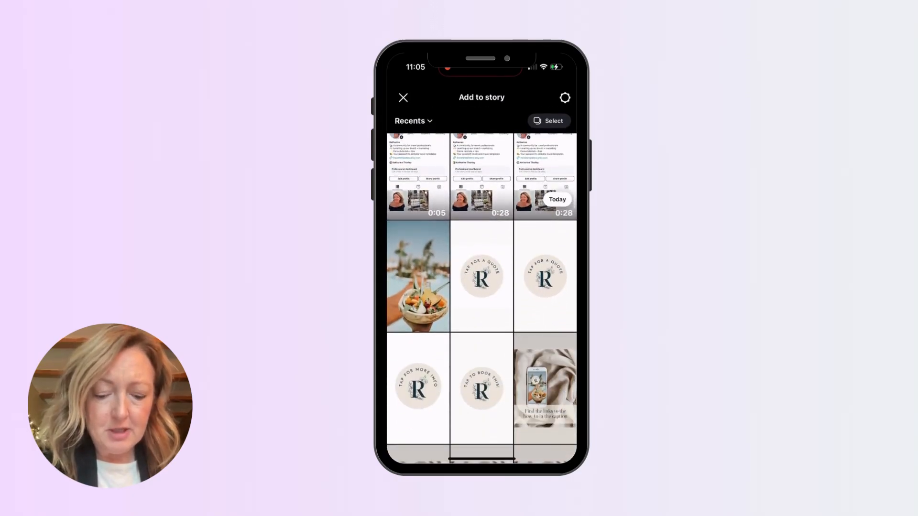
left_click(418, 276)
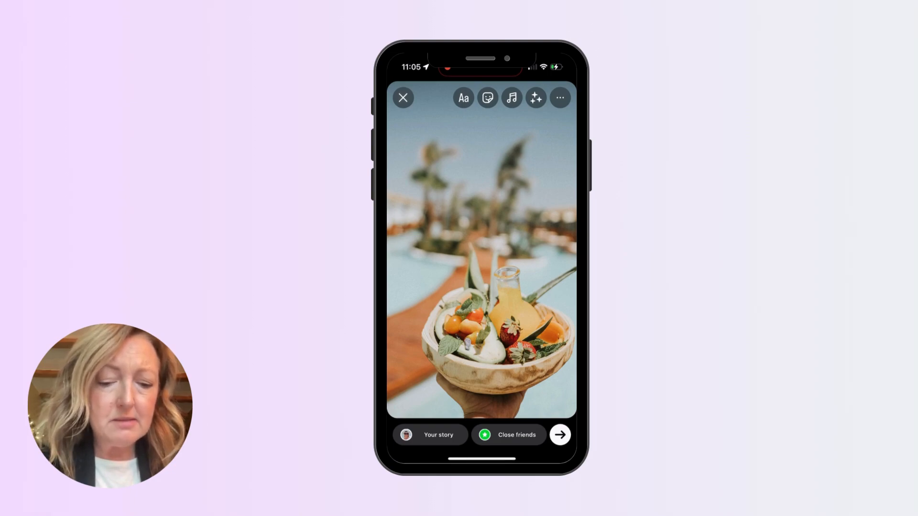
left_click(488, 98)
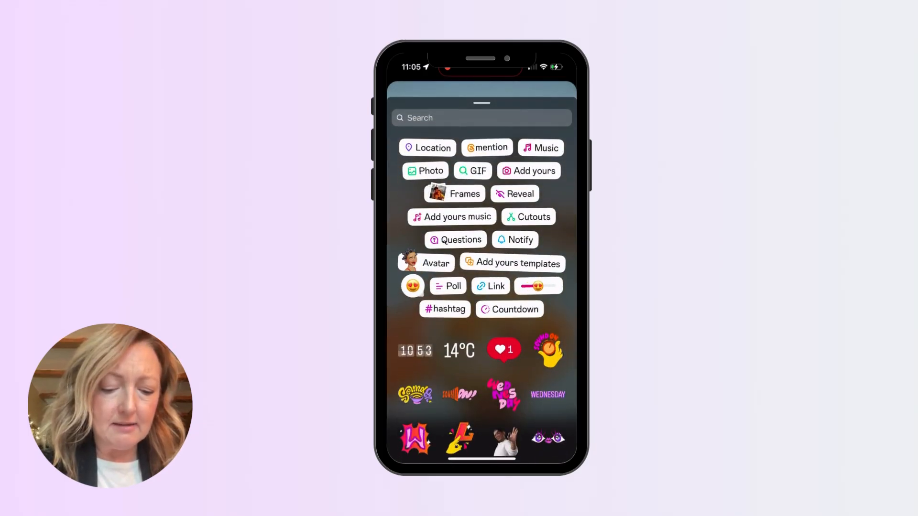
left_click(491, 285)
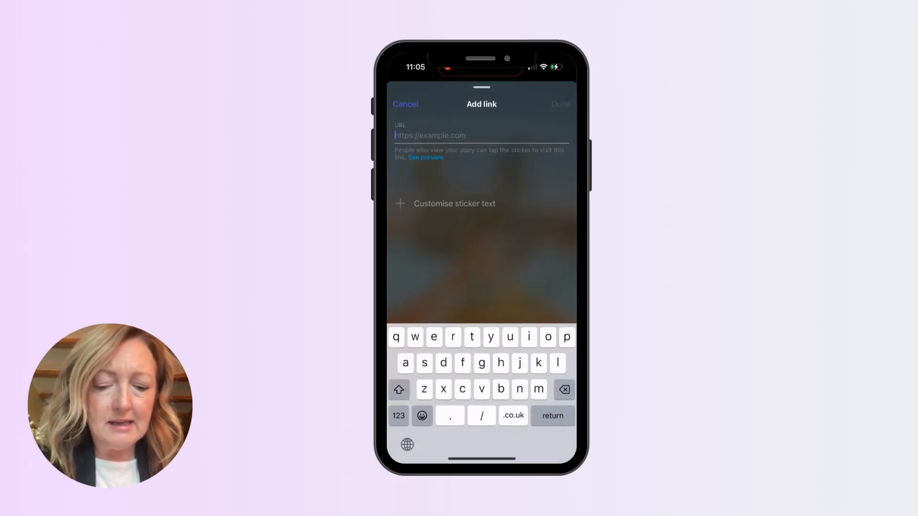
left_click(430, 136)
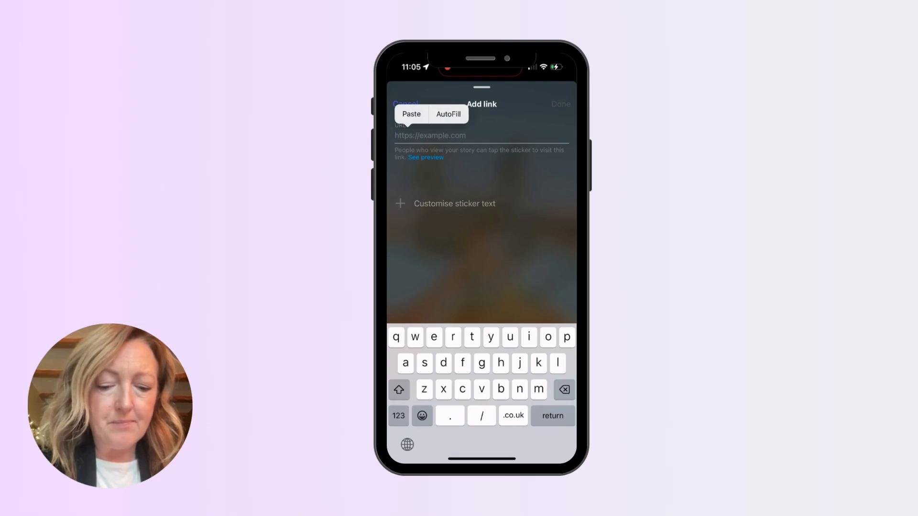
left_click(411, 114)
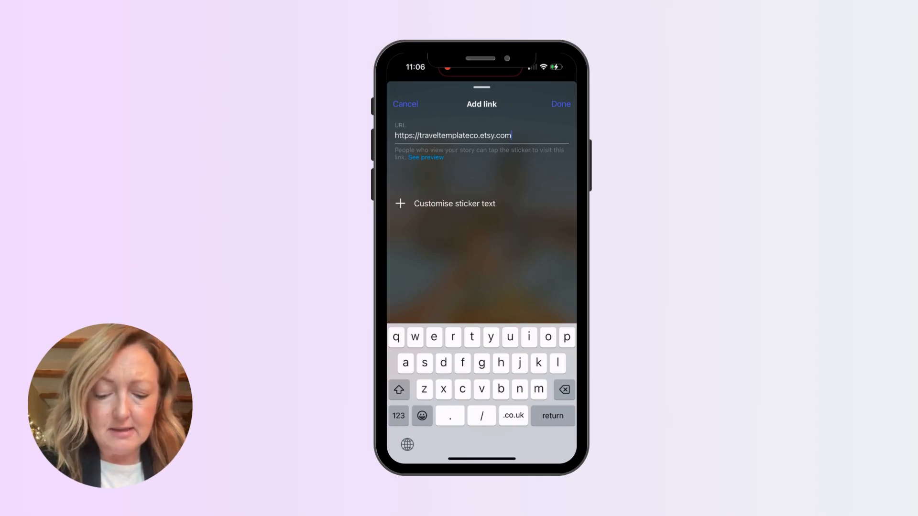
left_click(454, 204)
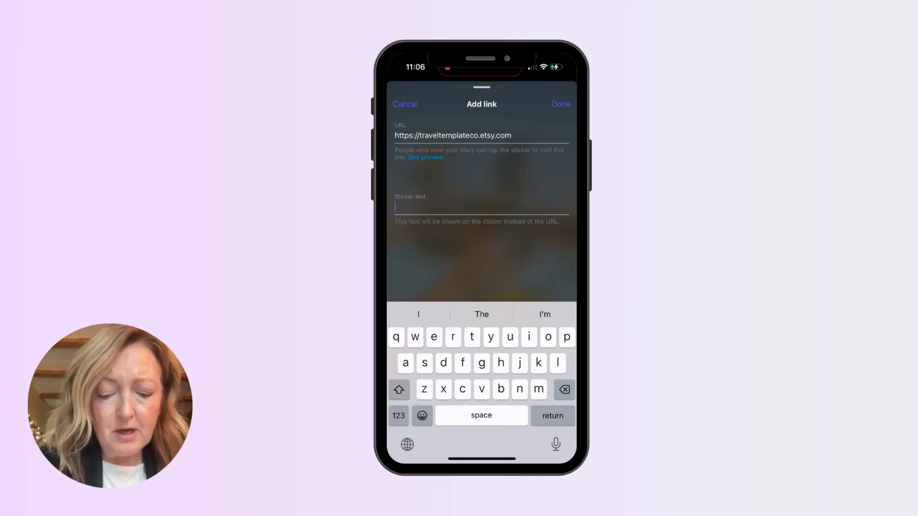
type("TT")
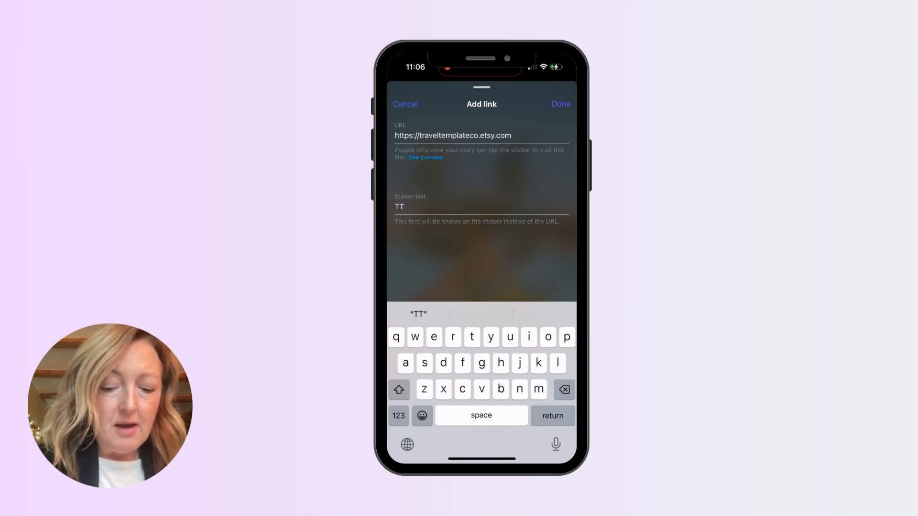
left_click(560, 104)
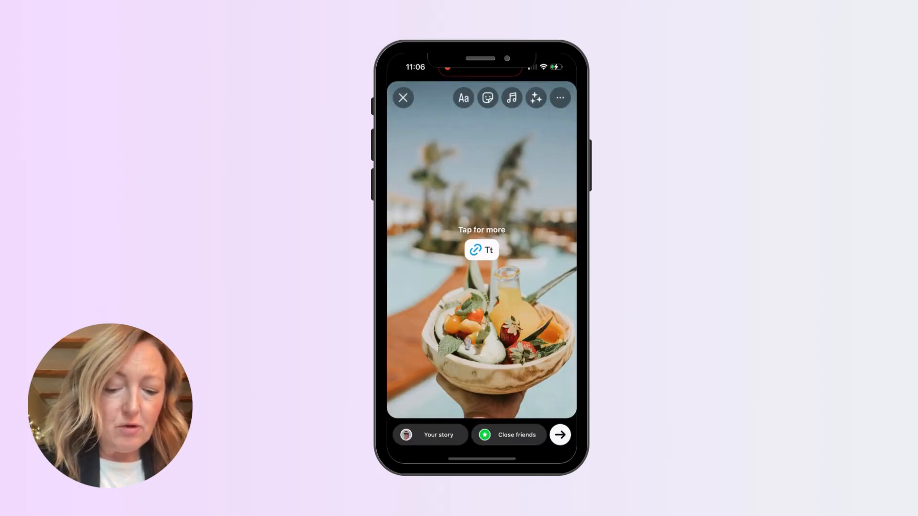
Move the link sticker up beside the blurred palm trees and switch it to the translucent style with white text.
left_click_drag(482, 240, 452, 189)
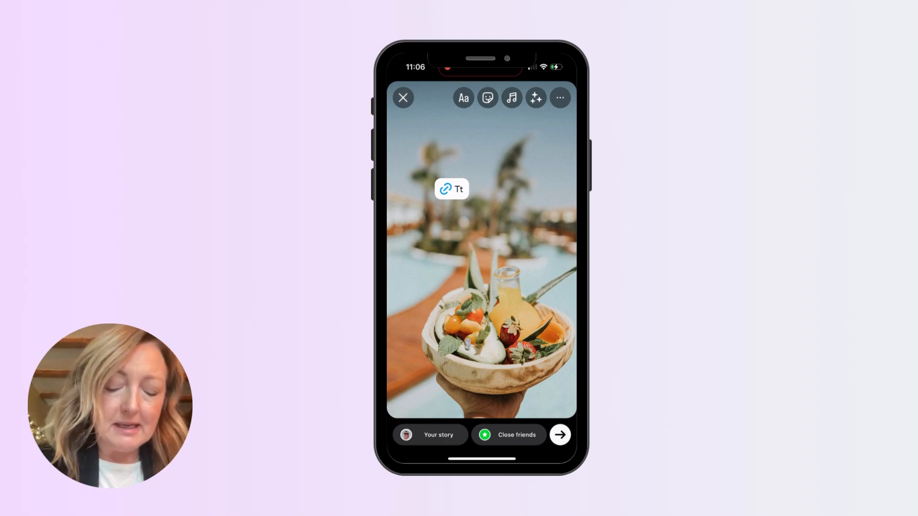
left_click(451, 189)
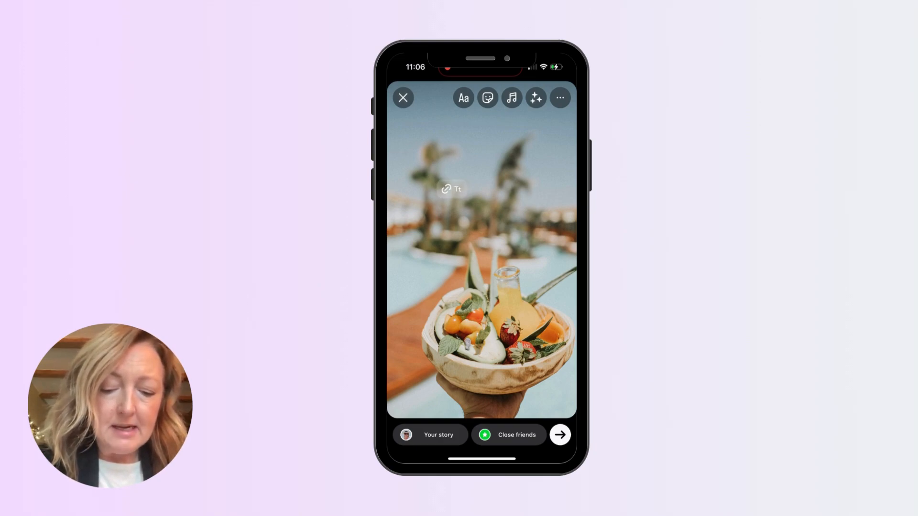
left_click_drag(452, 190, 455, 190)
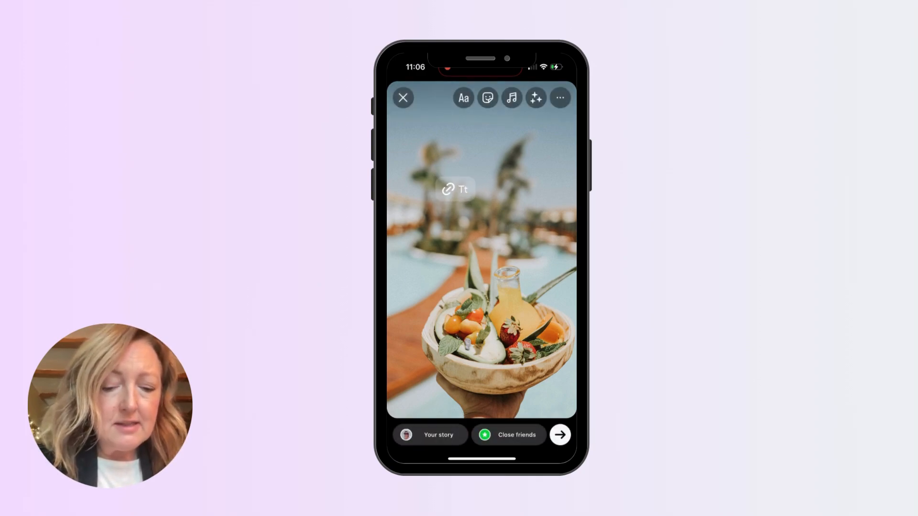
Try covering the link sticker with the transparent "TAP FOR A QUOTE" button from the camera roll, shrunk and tilted, and remove the button again.
left_click(488, 97)
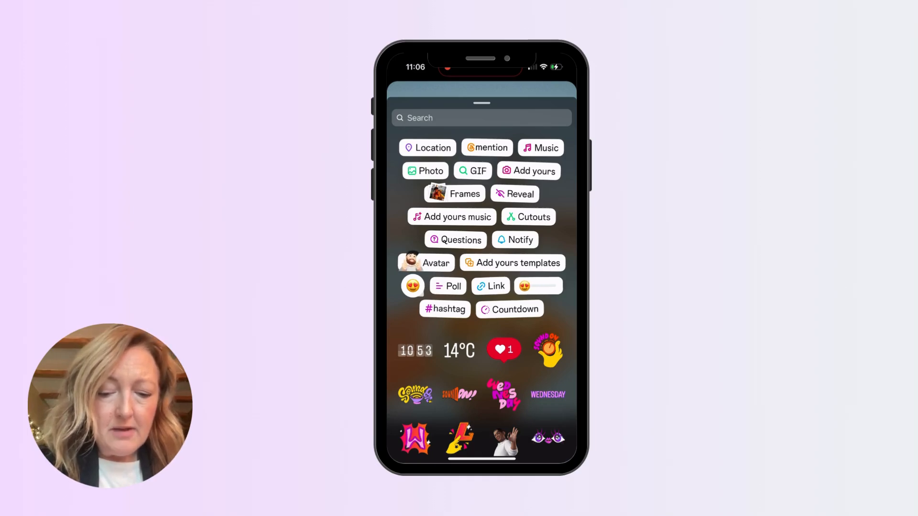
left_click(426, 171)
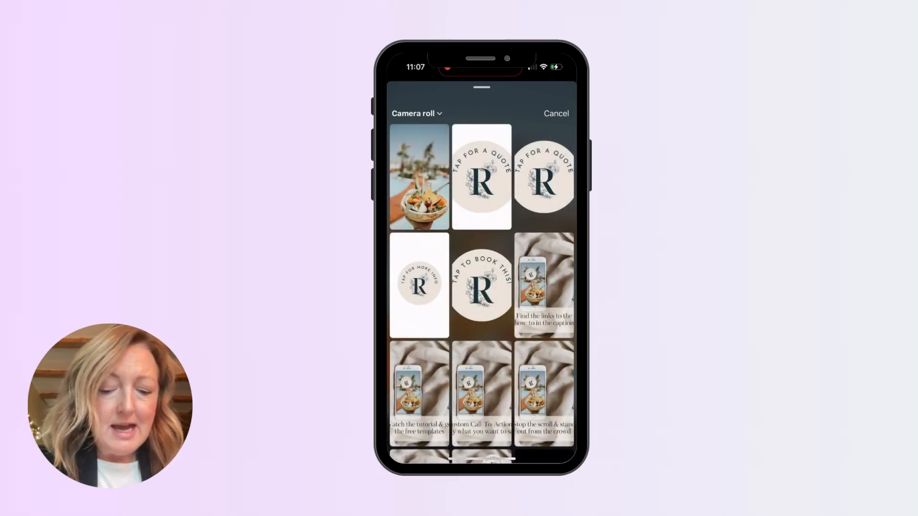
left_click(544, 177)
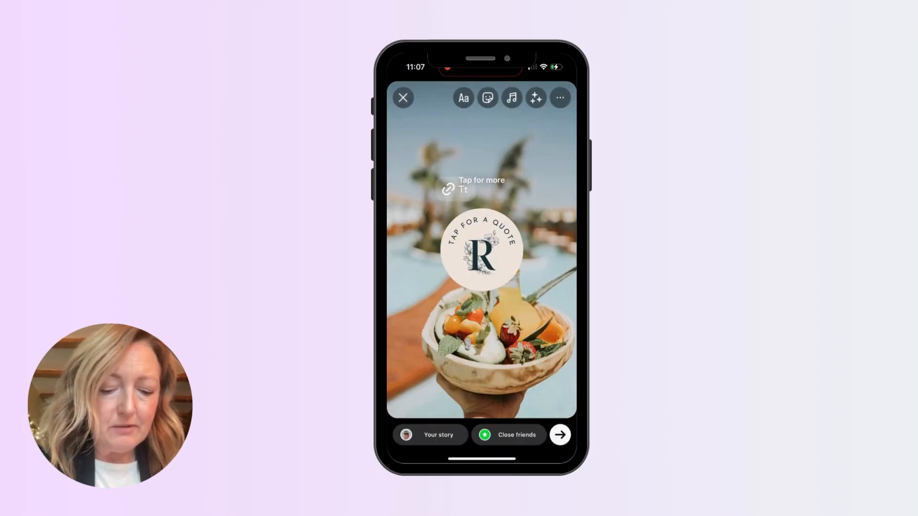
left_click_drag(482, 250, 454, 193)
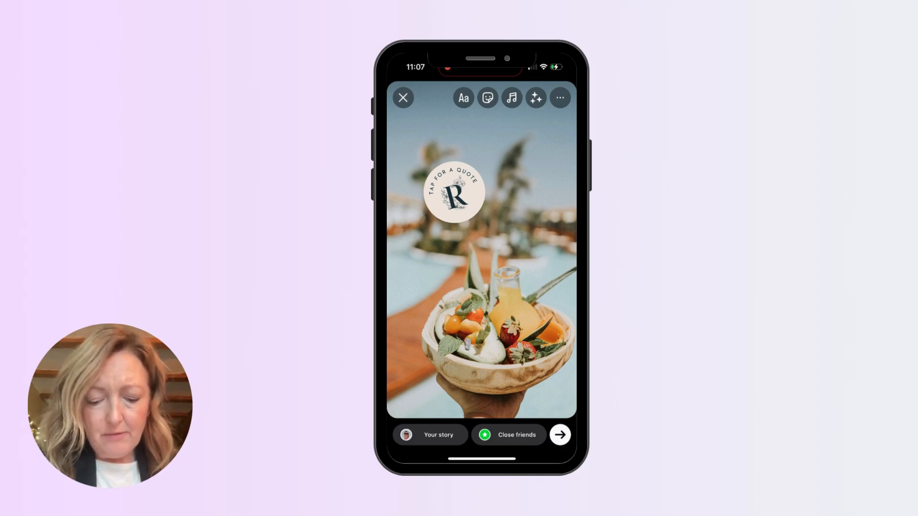
left_click_drag(454, 192, 478, 396)
Add the white-background "TAP FOR A QUOTE" image from the camera roll as a photo sticker and change its crop shape to a circle.
left_click(488, 98)
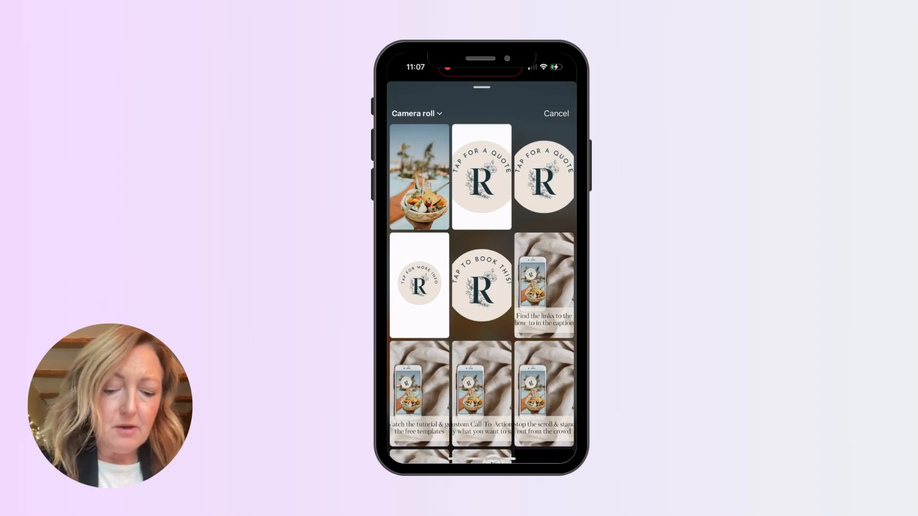
left_click(481, 177)
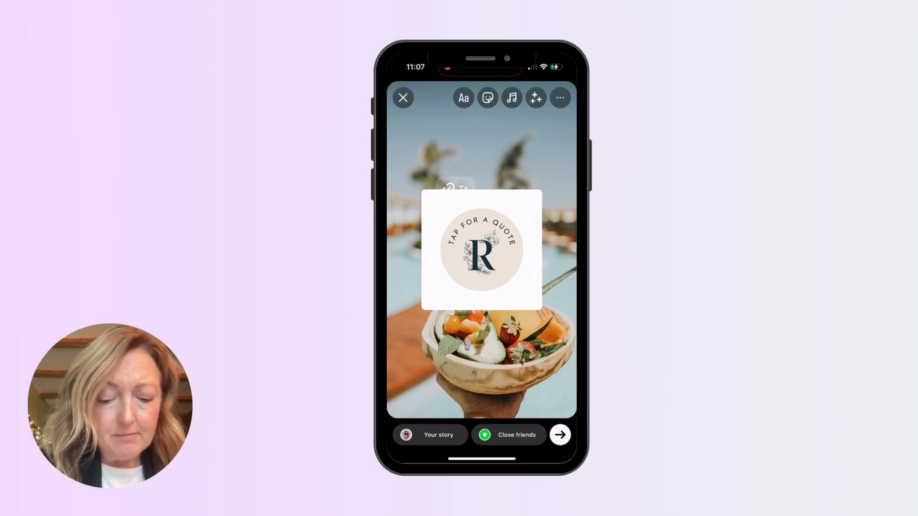
left_click(481, 249)
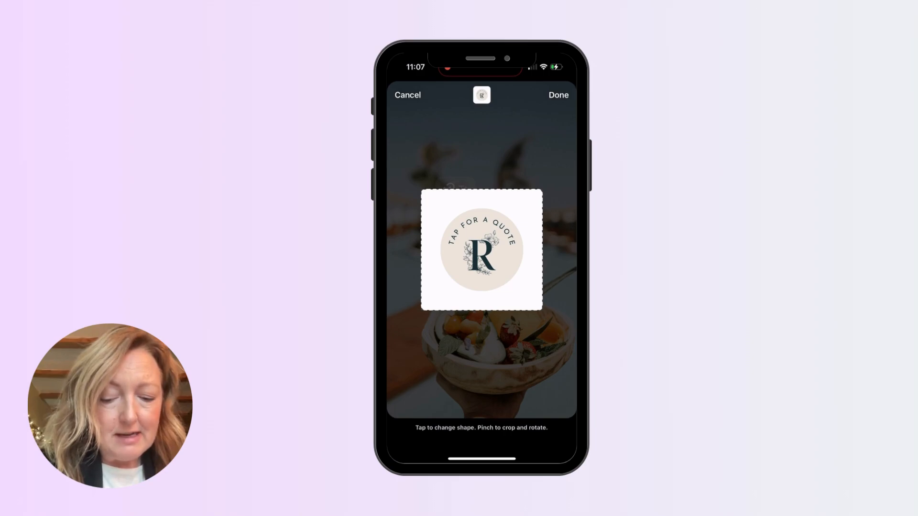
left_click(481, 250)
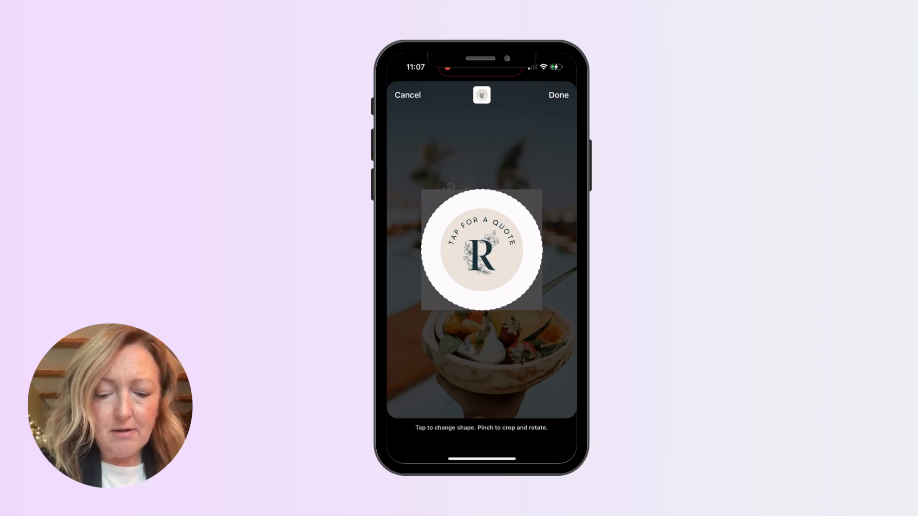
Enlarge the image within the circular crop to cut off the white border, and place the button, shrunk and tilted, over the link sticker.
left_click(482, 250)
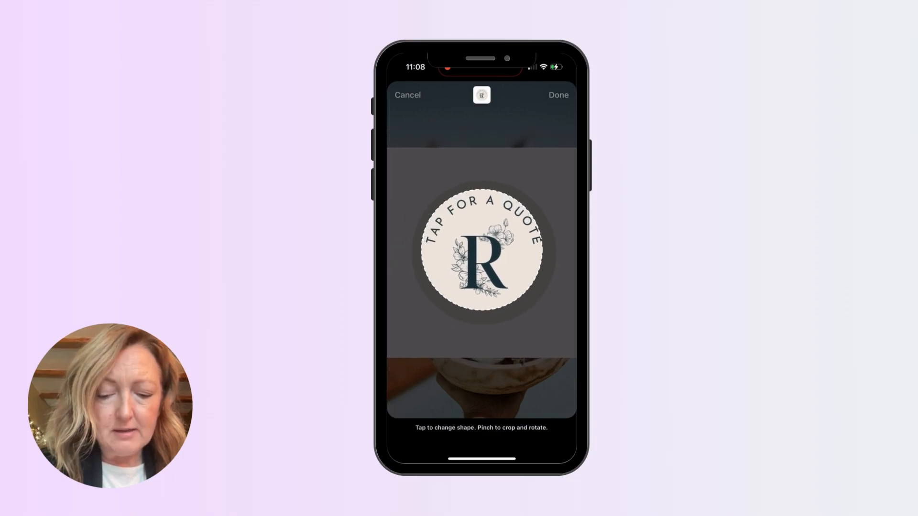
scroll(482, 250, "down", 1)
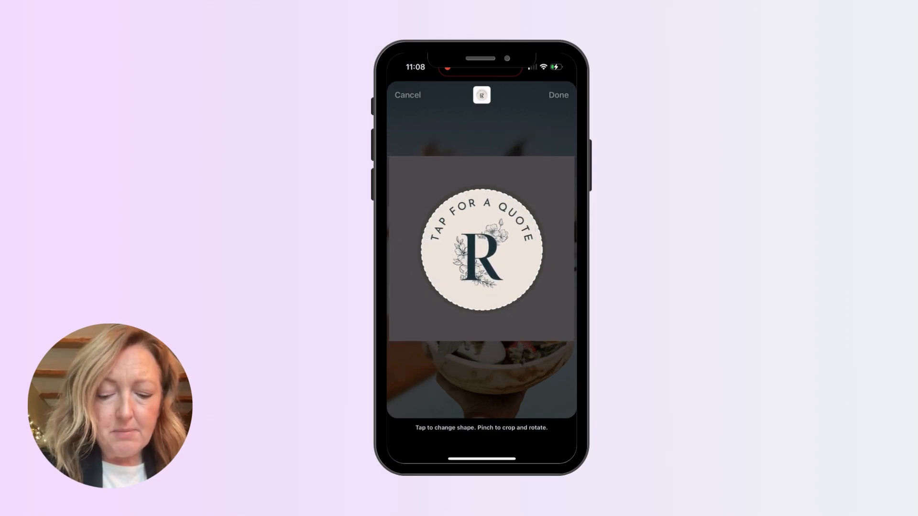
scroll(481, 250, "up", 1)
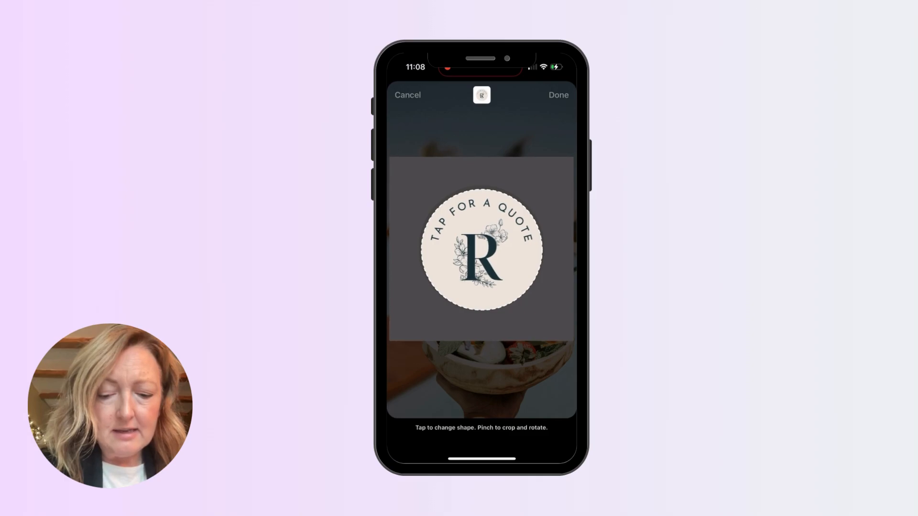
scroll(482, 249, "up", 1)
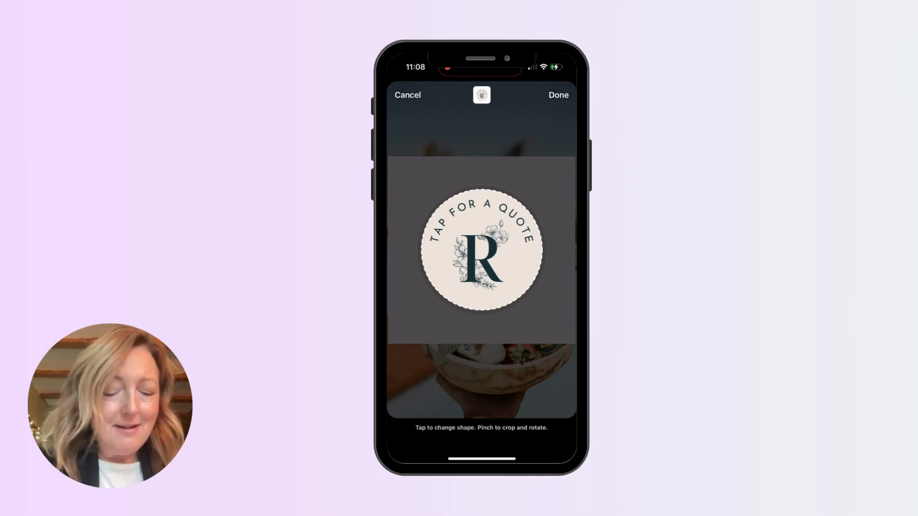
left_click(558, 95)
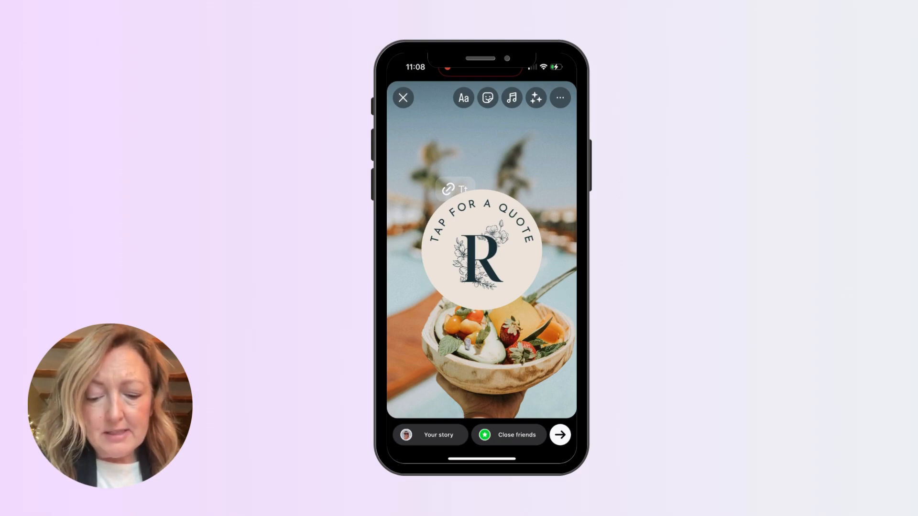
left_click_drag(524, 292, 456, 192)
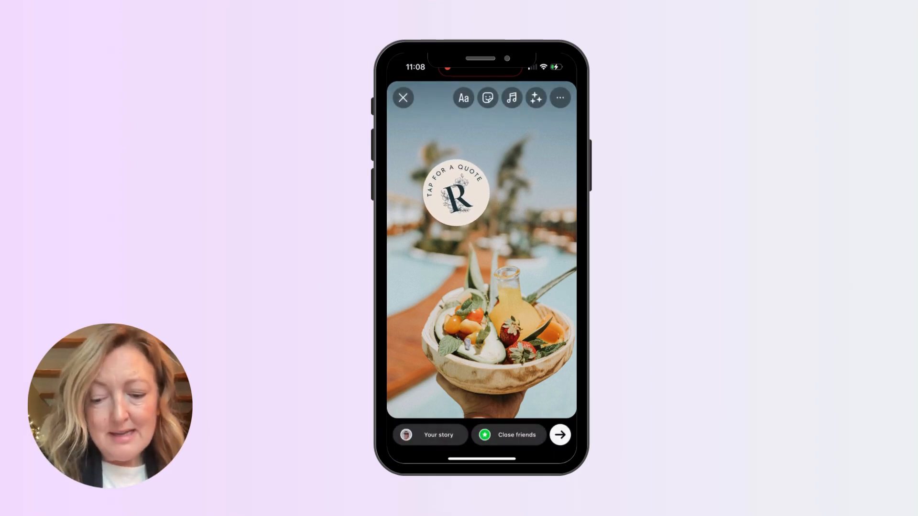